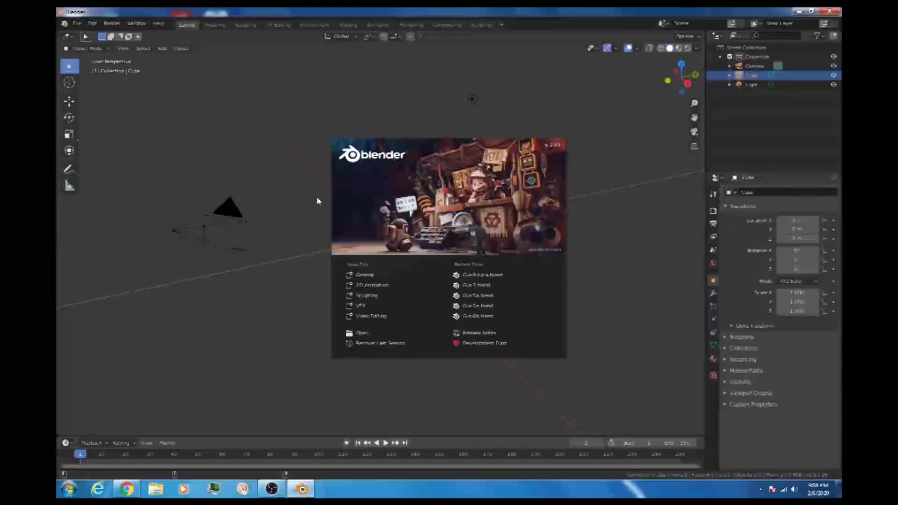
Step: Create a new 2D Animation file and undo a test stroke to leave the canvas blank
left_click(370, 285)
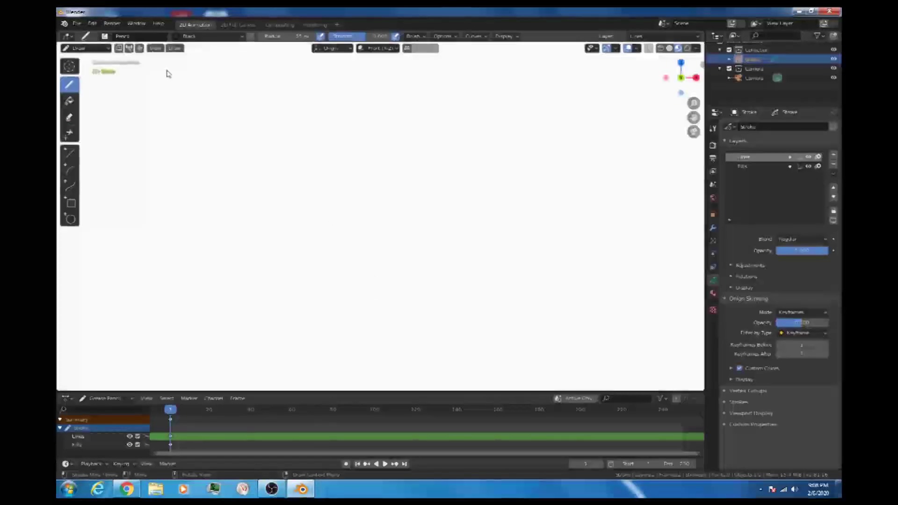
left_click(77, 24)
mouse_move(89, 34)
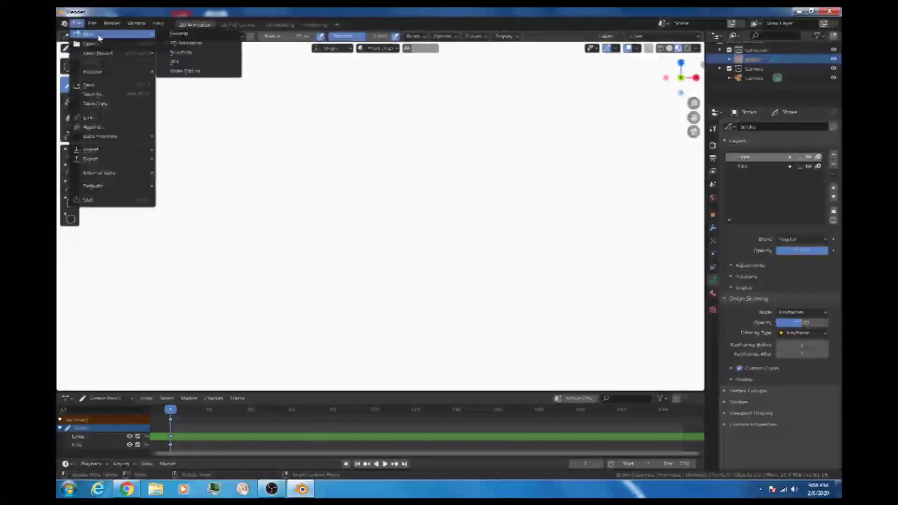
left_click(196, 43)
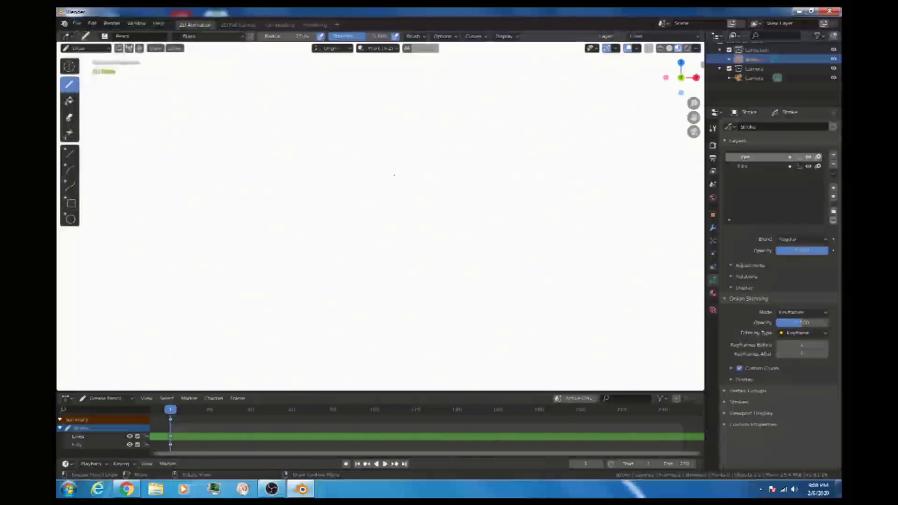
mouse_move(380, 176)
left_mouse_down()
mouse_move(470, 258)
mouse_move(472, 186)
mouse_move(419, 169)
mouse_move(383, 176)
left_mouse_up()
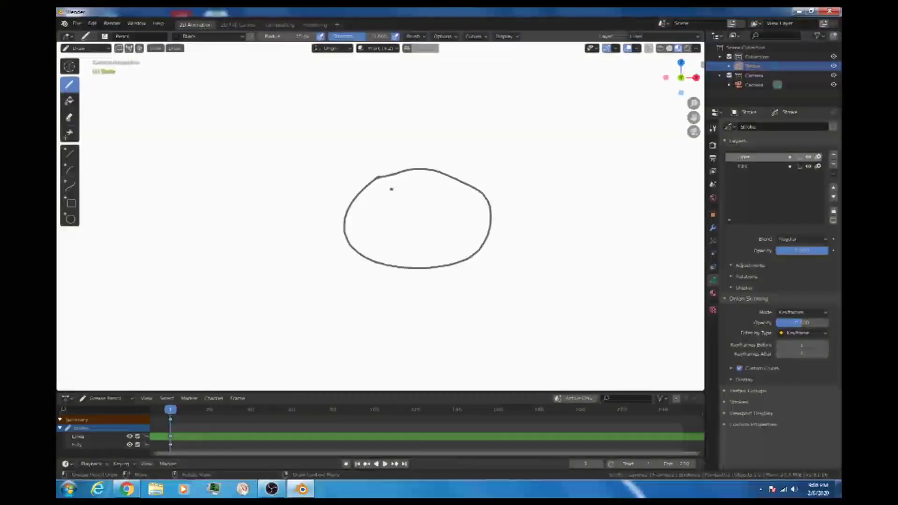
key("ctrl+z")
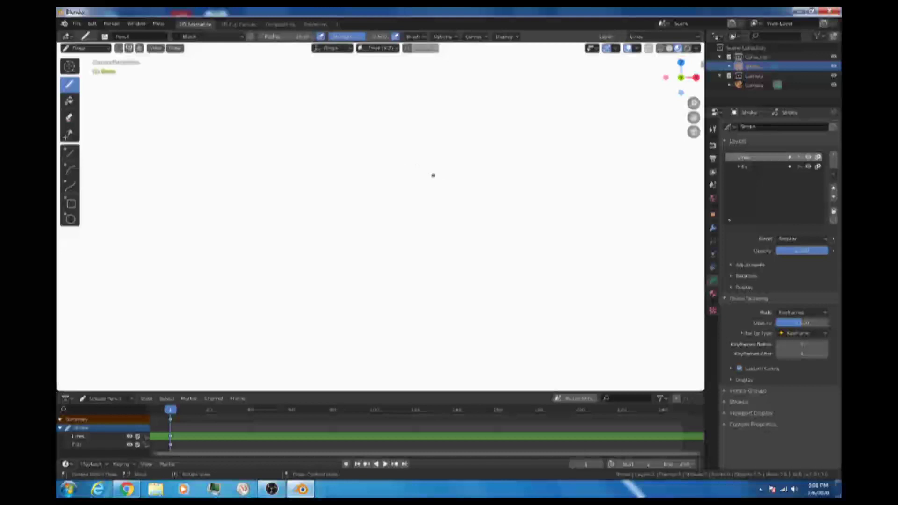
Step: Switch to Object Mode and deselect the Stroke object
left_click(100, 49)
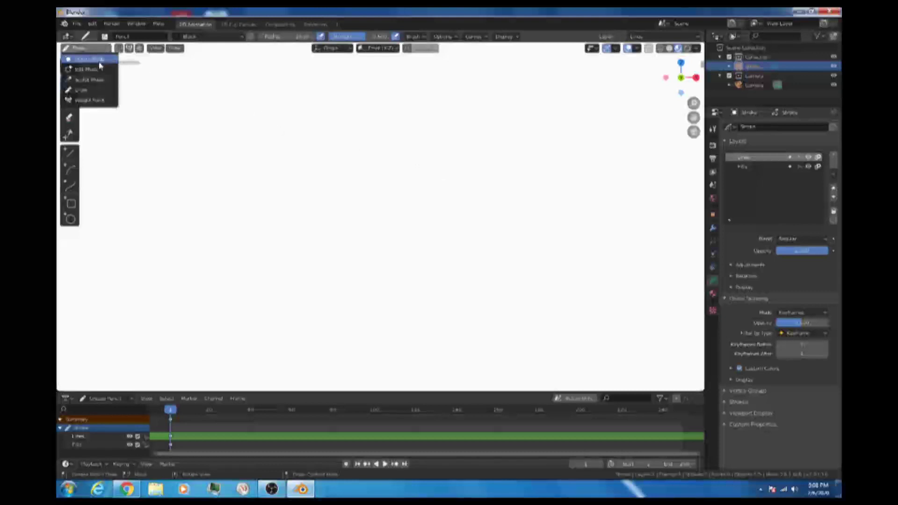
left_click(89, 59)
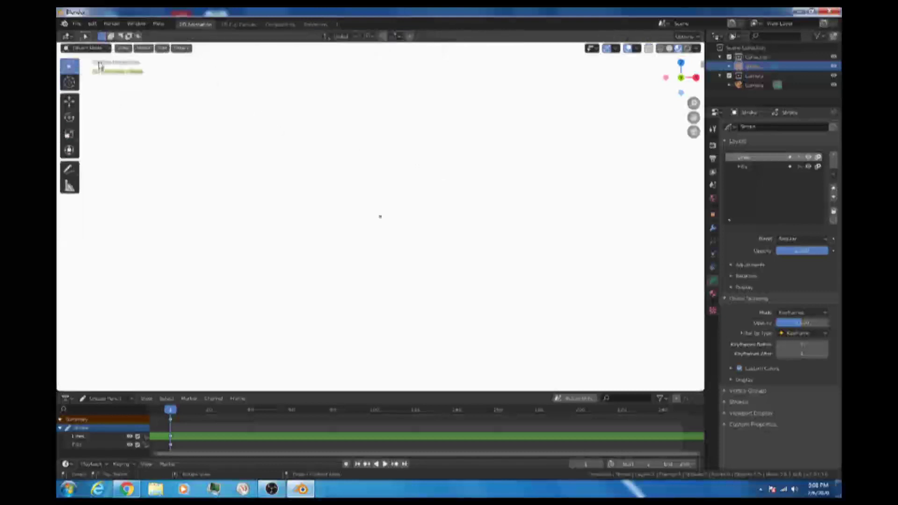
left_click(262, 149)
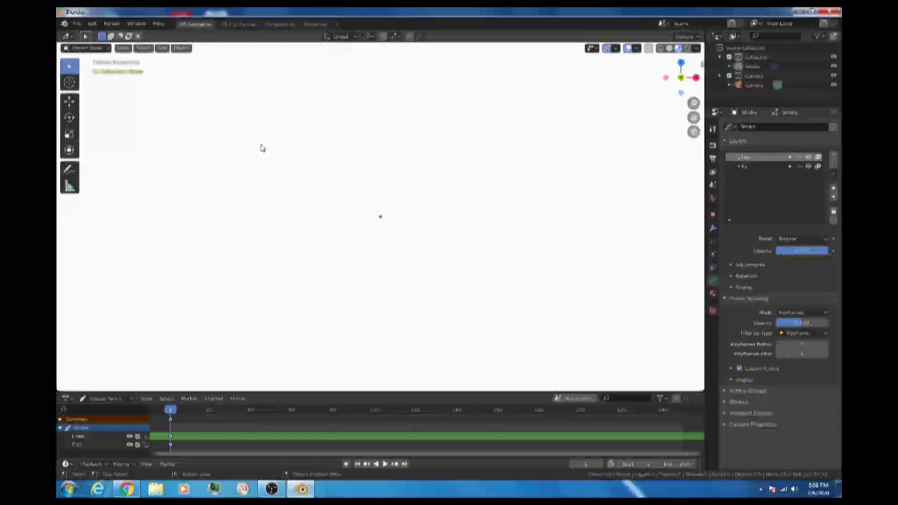
Step: Add the Donald Duck PNG from D:\Blender as a background image
left_click(162, 47)
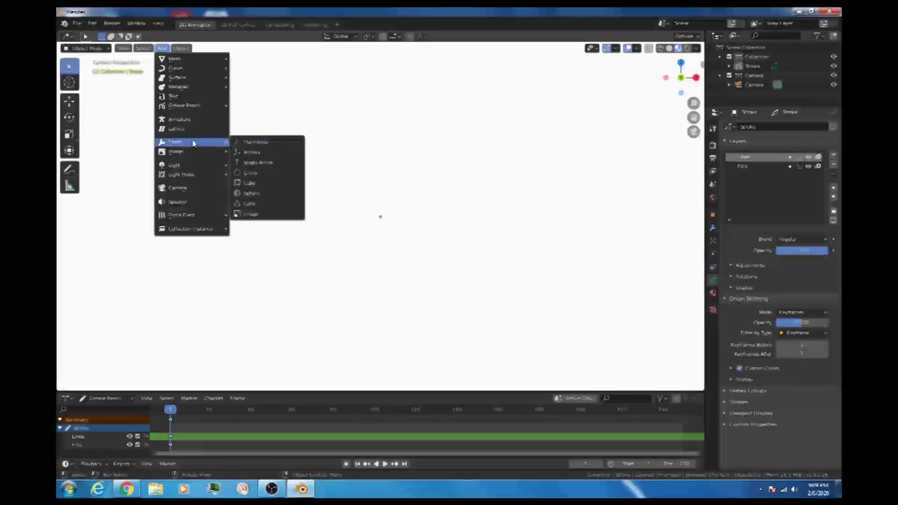
mouse_move(193, 152)
left_click(258, 161)
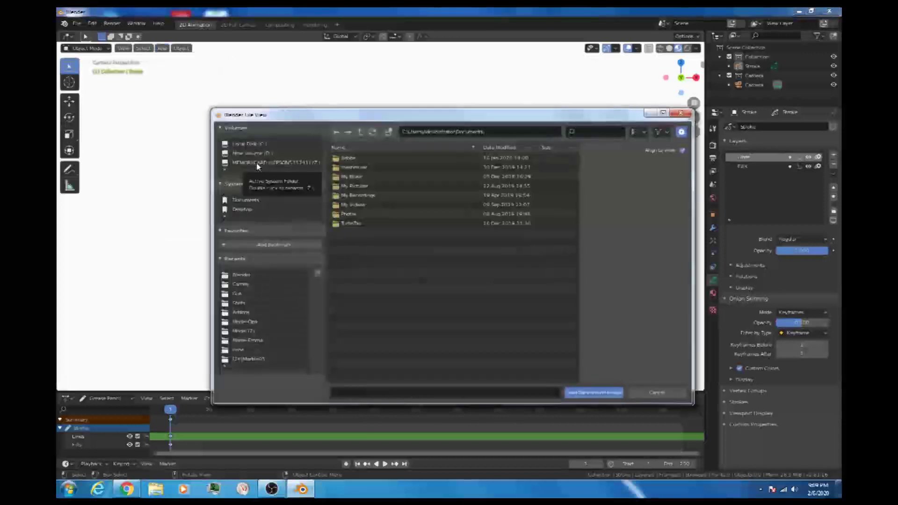
left_click(262, 154)
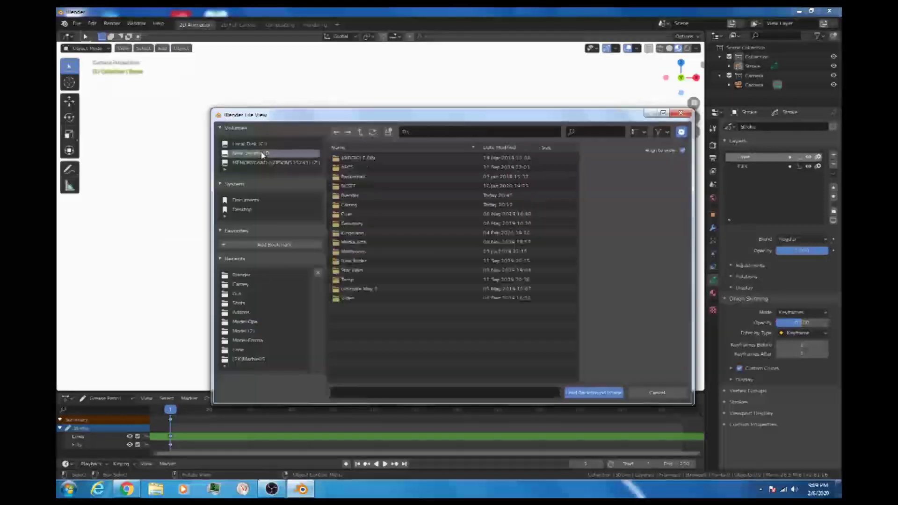
left_click(351, 196)
double_click(350, 187)
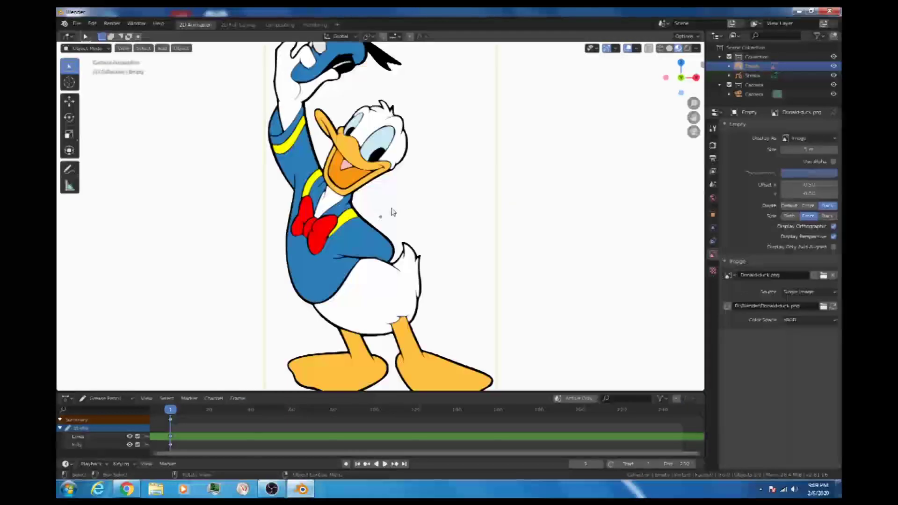
Step: Slide the Donald Duck image along X in the Item sidebar to fit the camera frame
left_click(500, 202)
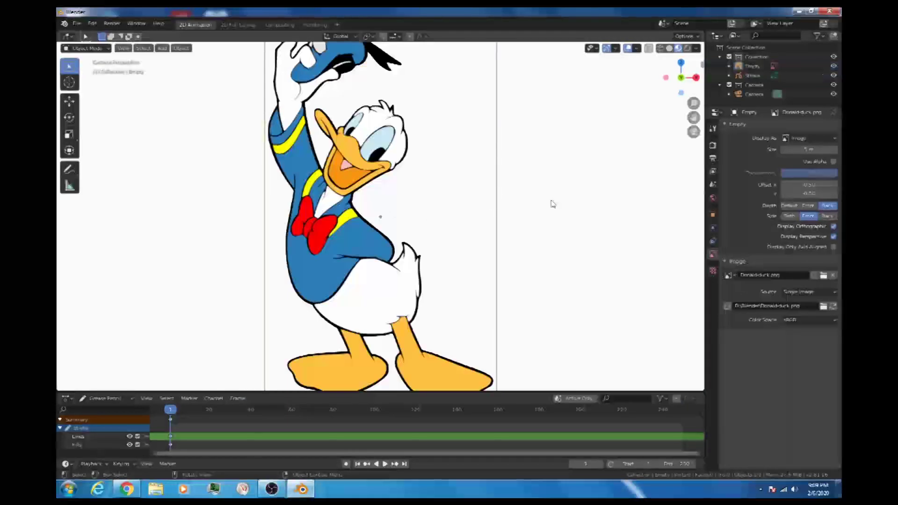
scroll(571, 200, "down", 1)
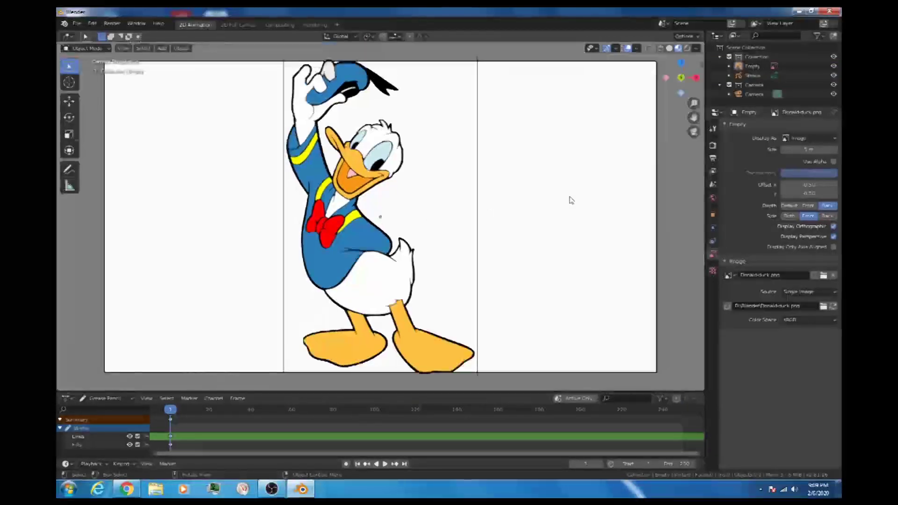
scroll(571, 199, "up", 1)
scroll(570, 198, "down", 1)
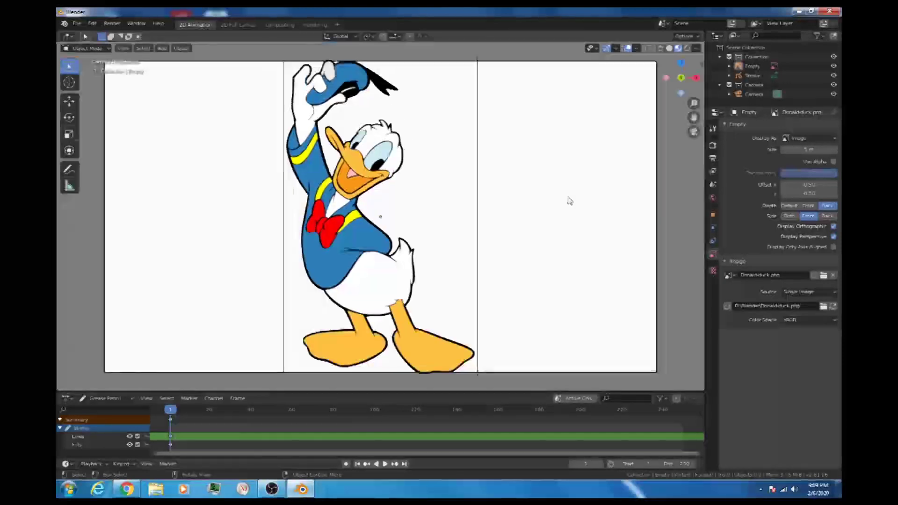
key("n")
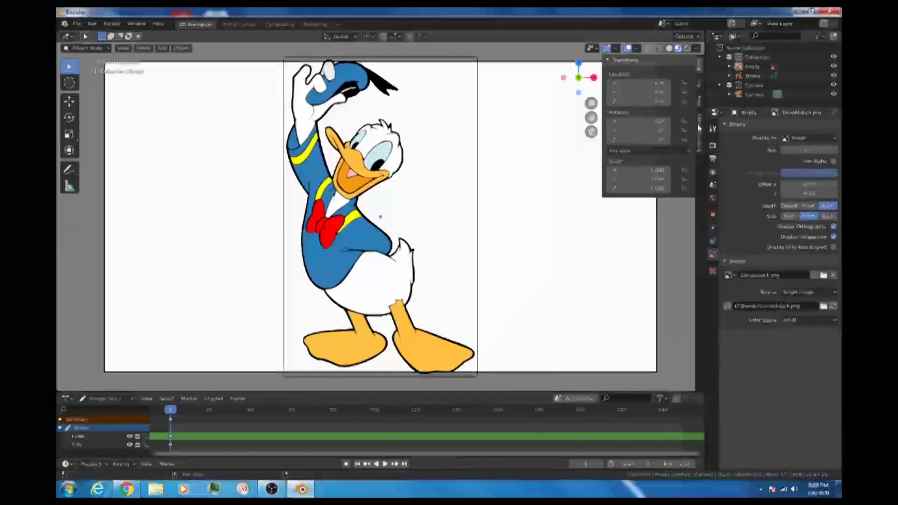
left_click(701, 124)
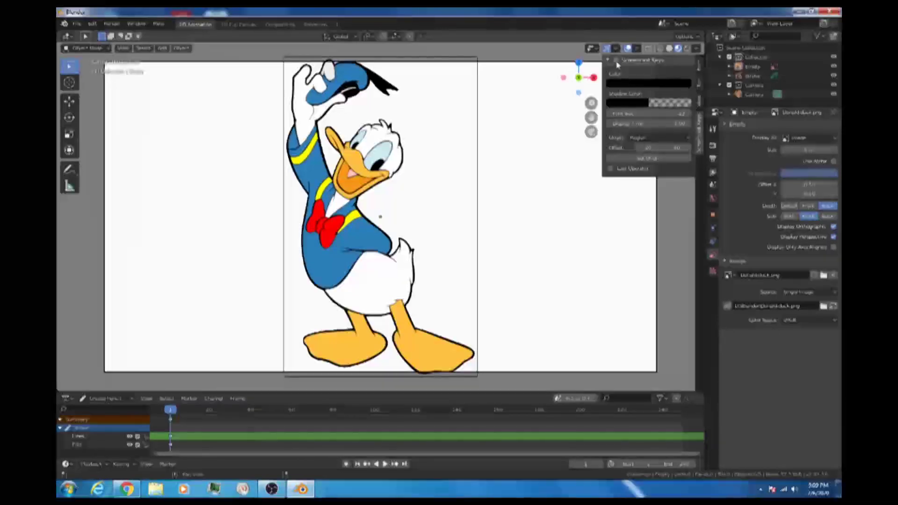
left_click(697, 70)
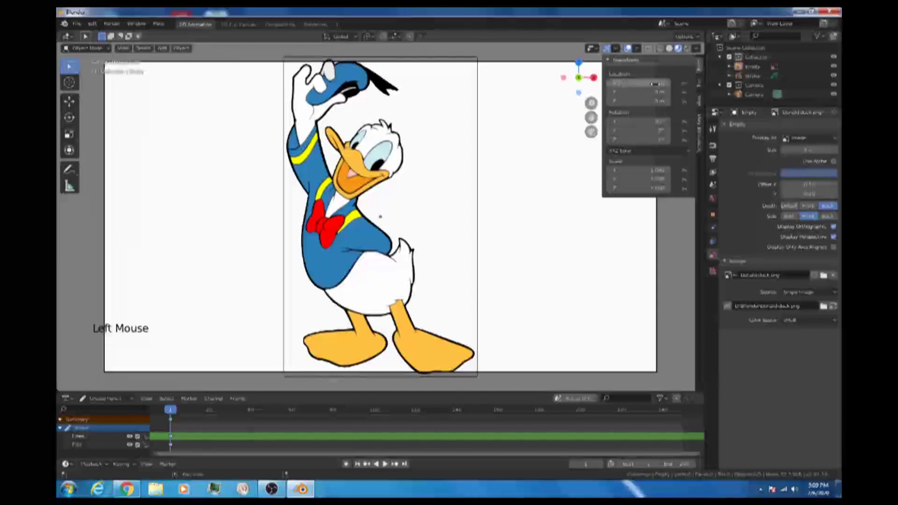
mouse_move(629, 85)
left_mouse_down()
mouse_move(583, 84)
mouse_move(650, 84)
mouse_move(614, 84)
mouse_move(644, 91)
mouse_move(622, 92)
mouse_move(634, 101)
left_mouse_up()
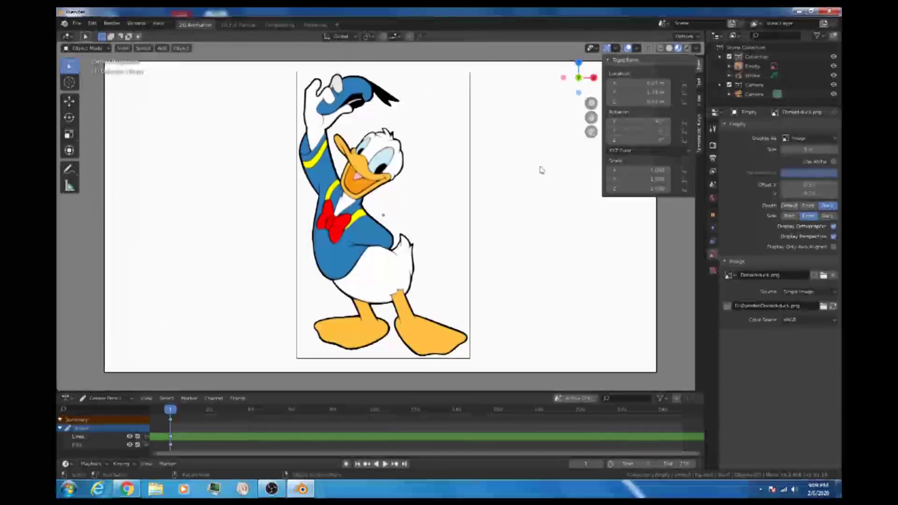
key("n")
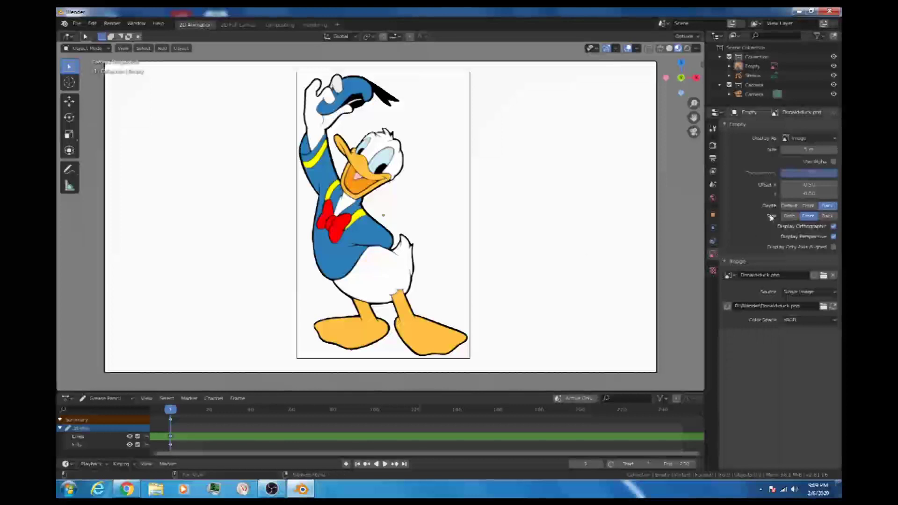
Step: Enable Use Alpha on the Donald Duck image and lower its transparency to fade it
mouse_move(835, 174)
left_mouse_down()
mouse_move(800, 174)
mouse_move(819, 176)
left_mouse_up()
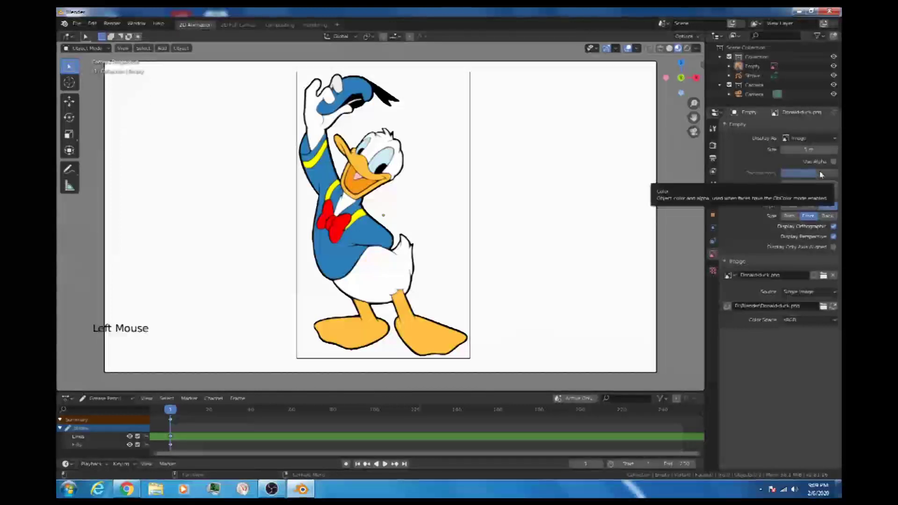
left_click(833, 162)
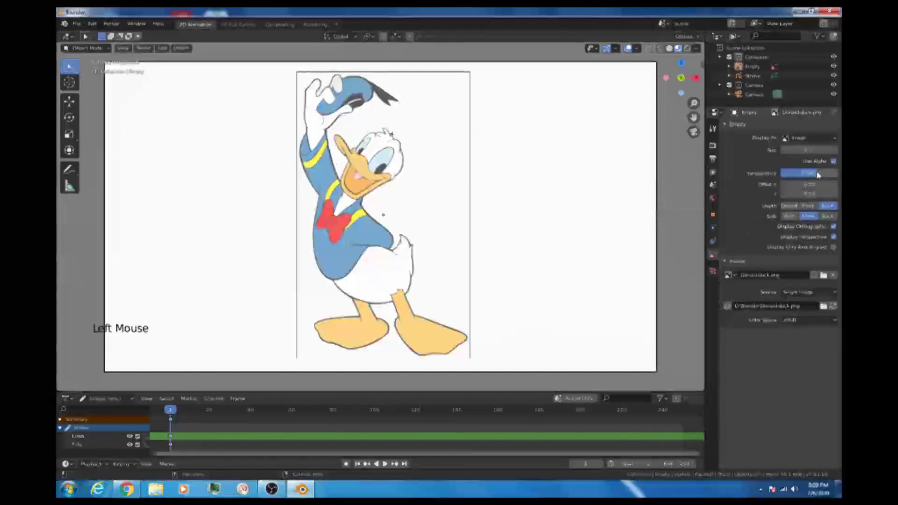
left_click_drag(817, 174, 812, 176)
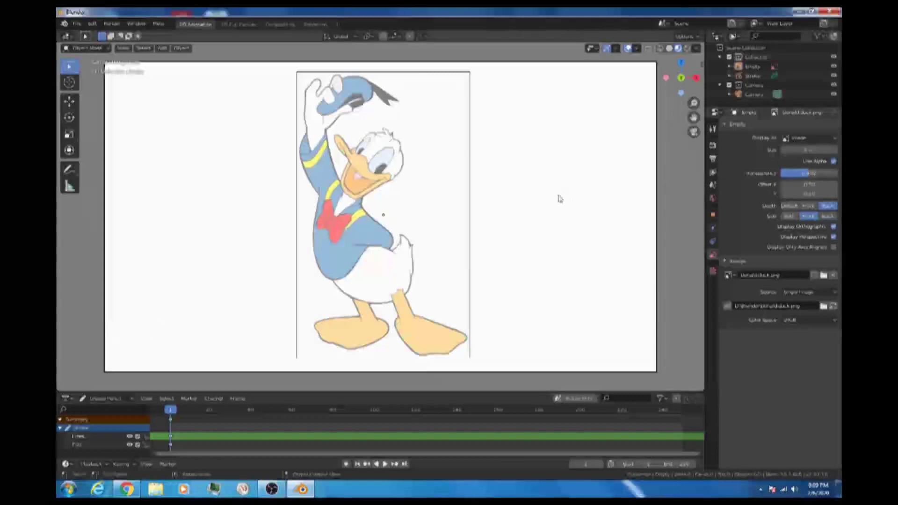
left_click(108, 50)
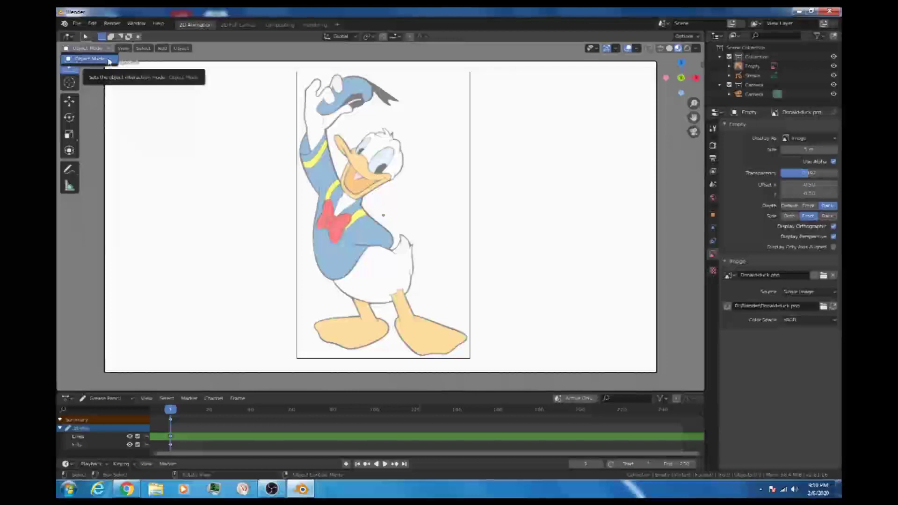
Step: Select the Stroke object and switch to Draw mode
left_click(97, 59)
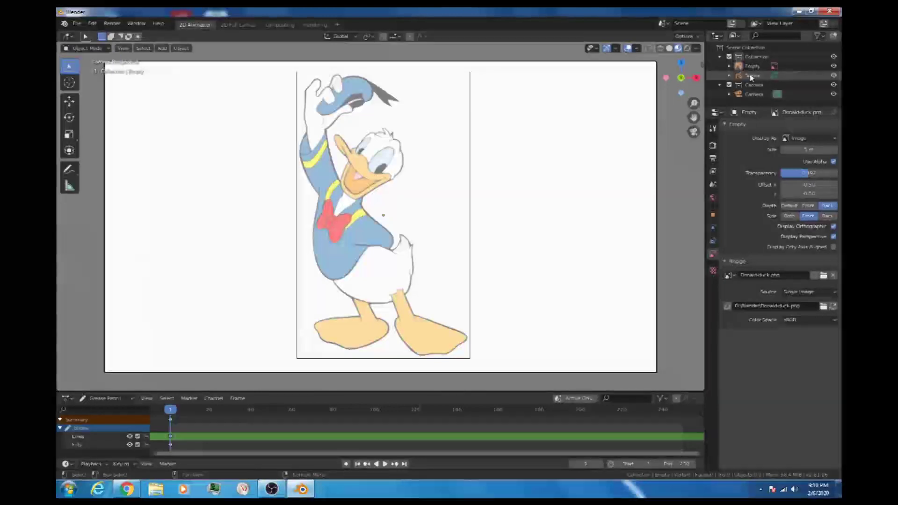
left_click(790, 76)
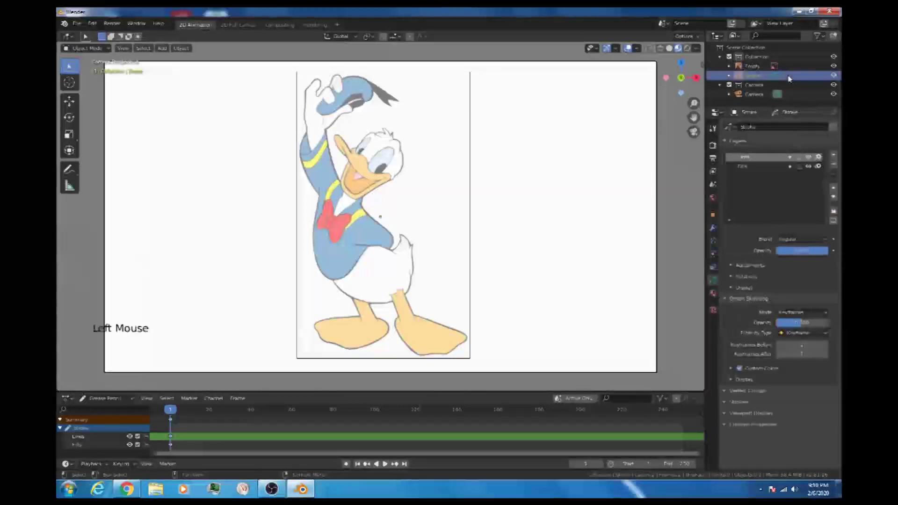
left_click(107, 49)
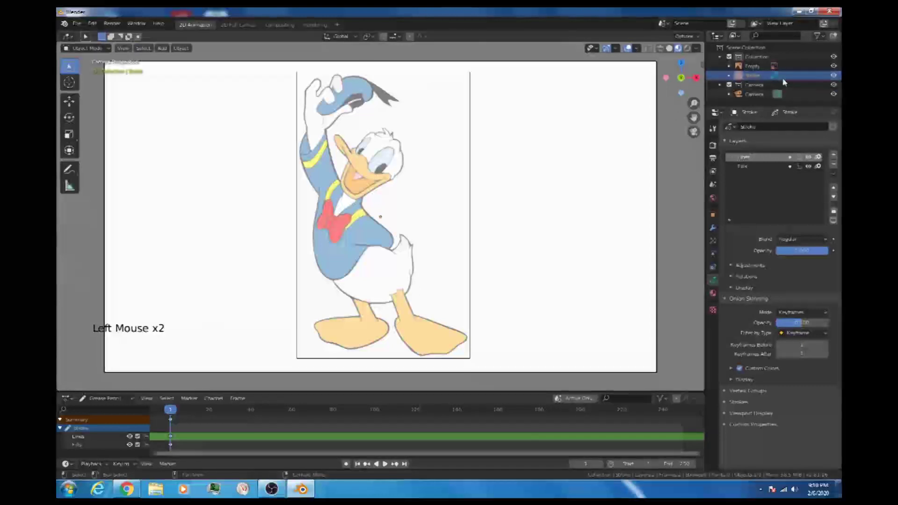
left_click(108, 49)
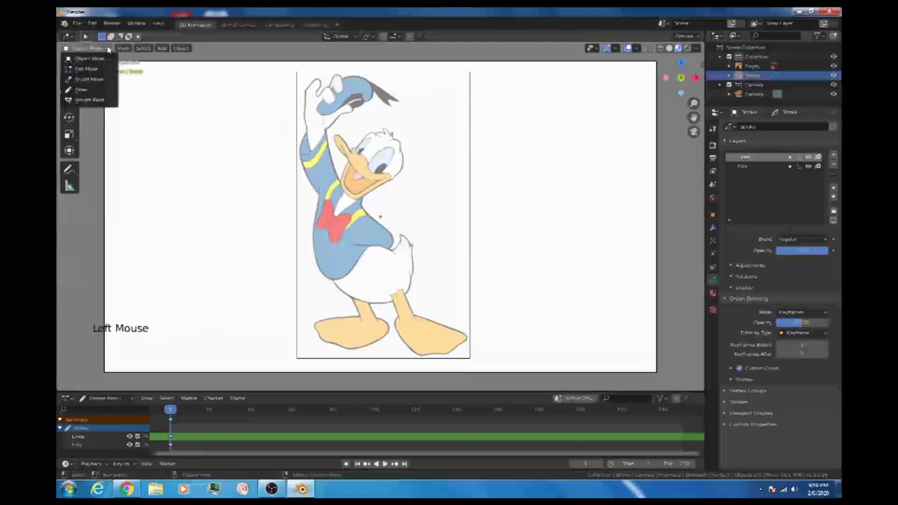
left_click(81, 90)
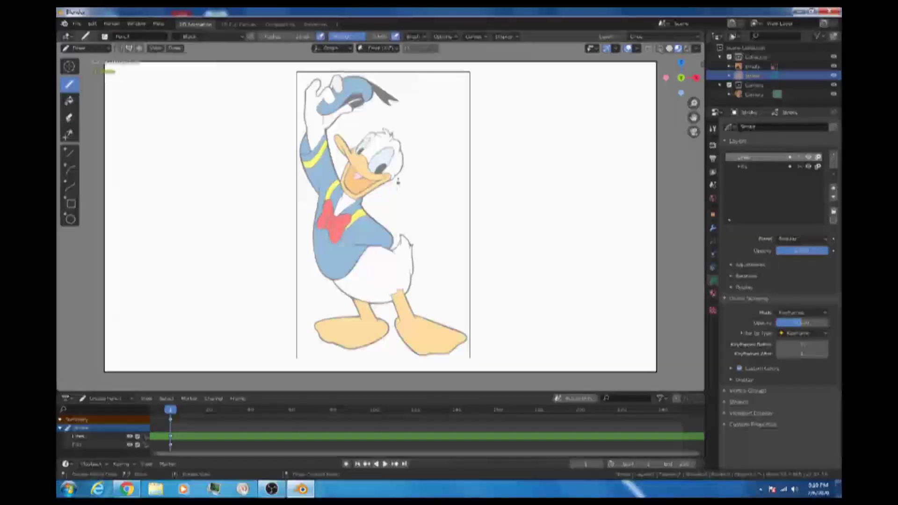
Step: Draw the face loop with ear bumps, the smile, eye outlines and two pupils
mouse_move(389, 136)
left_mouse_down()
mouse_move(334, 162)
mouse_move(369, 203)
mouse_move(437, 183)
mouse_move(438, 151)
mouse_move(388, 138)
left_mouse_up()
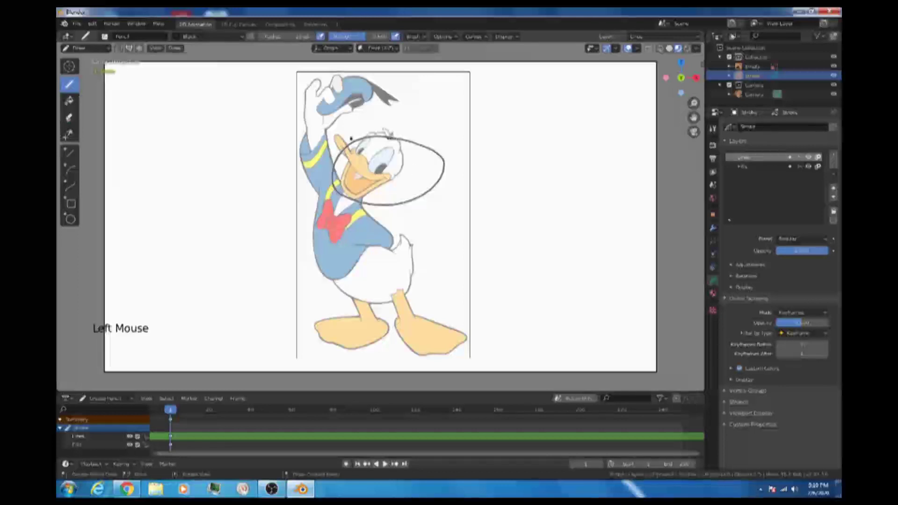
left_click(352, 139)
left_click(427, 146)
mouse_move(355, 177)
left_mouse_down()
mouse_move(380, 186)
mouse_move(405, 176)
mouse_move(379, 150)
mouse_move(370, 160)
mouse_move(395, 150)
left_mouse_up()
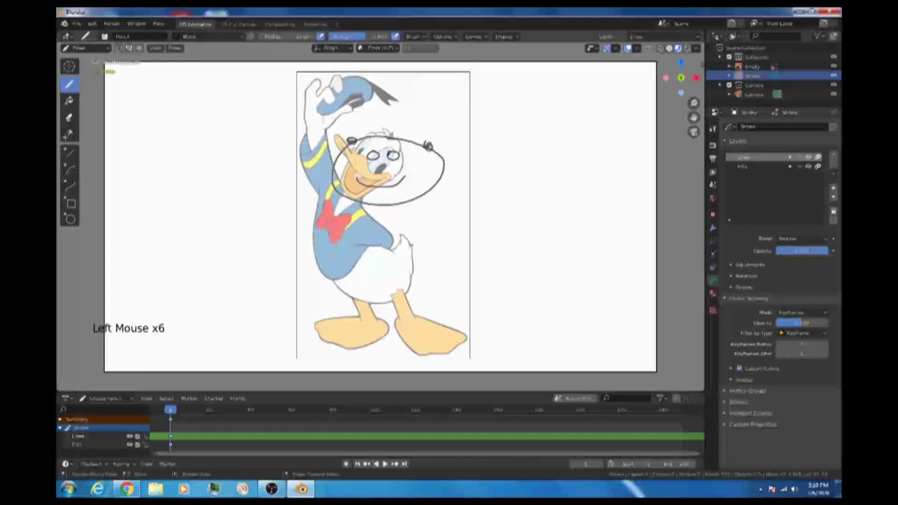
left_click(381, 167)
left_click(376, 157)
left_click(391, 155)
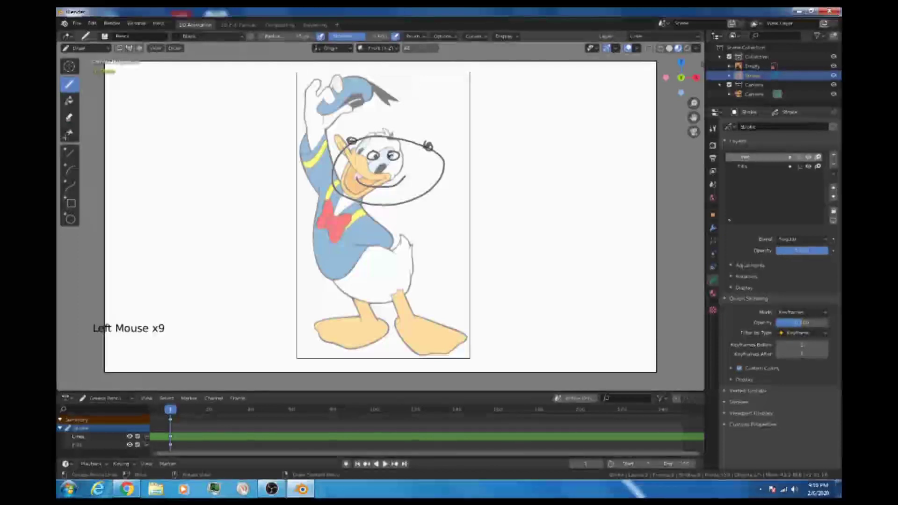
Step: Add marks under the beak and cheek and dot freckles on the right cheek
left_click_drag(373, 192, 386, 191)
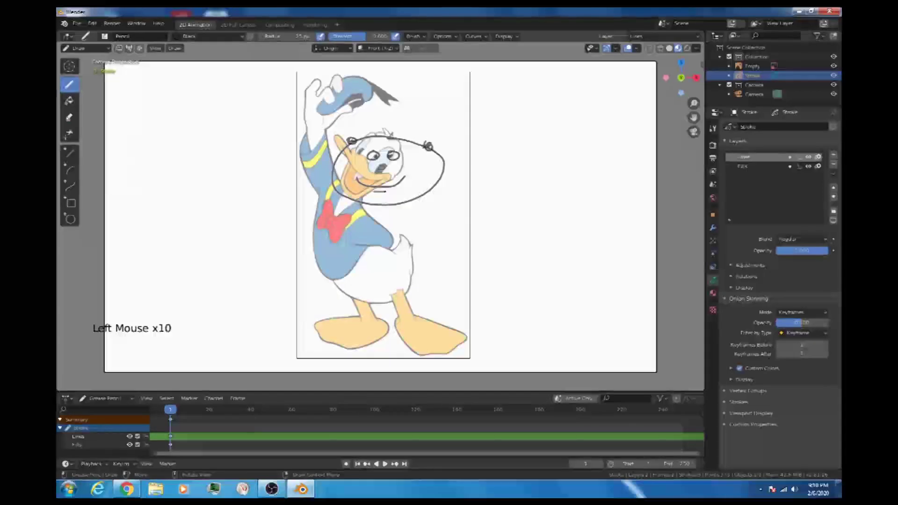
left_click(343, 169)
left_click(341, 178)
left_click(341, 186)
left_click(410, 187)
left_click(411, 190)
left_click(408, 172)
left_click(421, 179)
left_click(427, 178)
left_click(399, 196)
Step: Add small marks around the beak and dots along the cheek's right edge
left_click(387, 175)
left_click(379, 175)
left_click(368, 176)
left_click(362, 174)
left_click(356, 167)
left_click(354, 166)
left_click(386, 171)
left_click(387, 173)
left_click(429, 170)
left_click(432, 172)
left_click(434, 173)
left_click(436, 174)
left_click(434, 174)
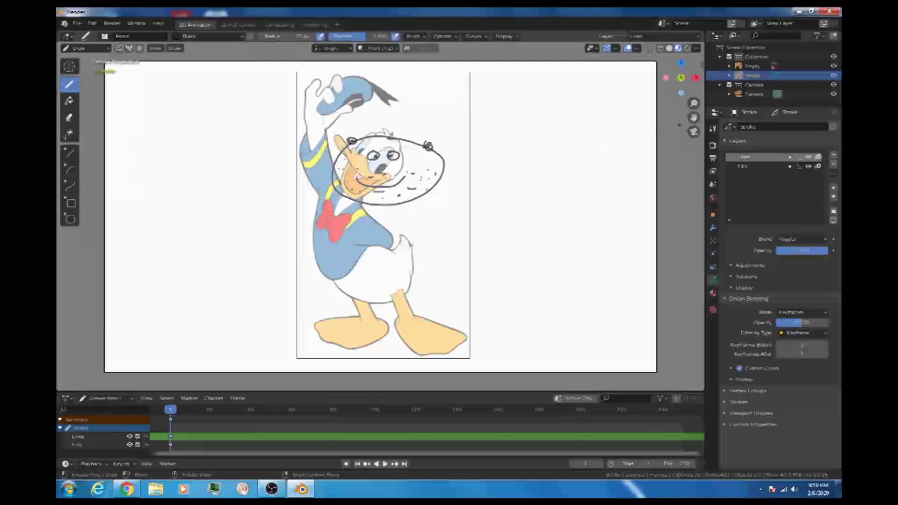
Step: Hide the Donald reference image in the Outliner and show the Modifier properties
left_click(802, 67)
left_click(833, 66)
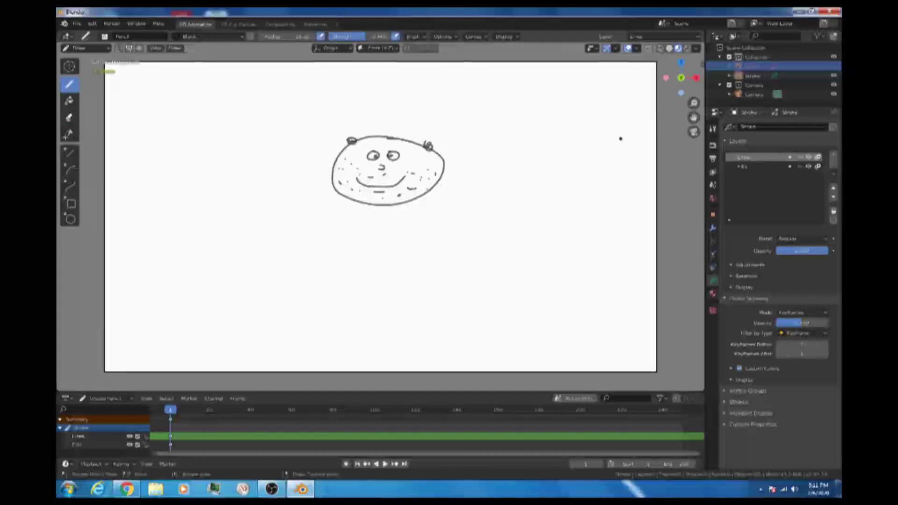
left_click(713, 228)
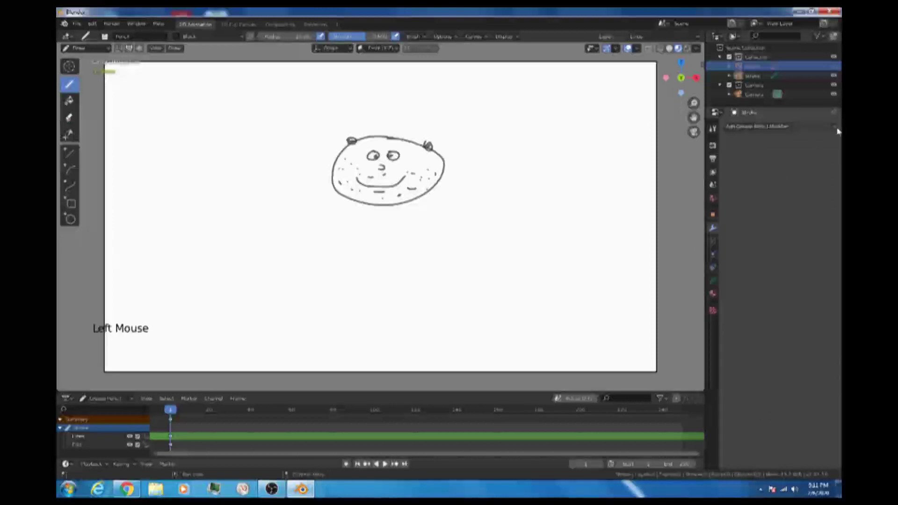
Step: Add a Build modifier to the face drawing and scrub near frame 100
left_click(834, 127)
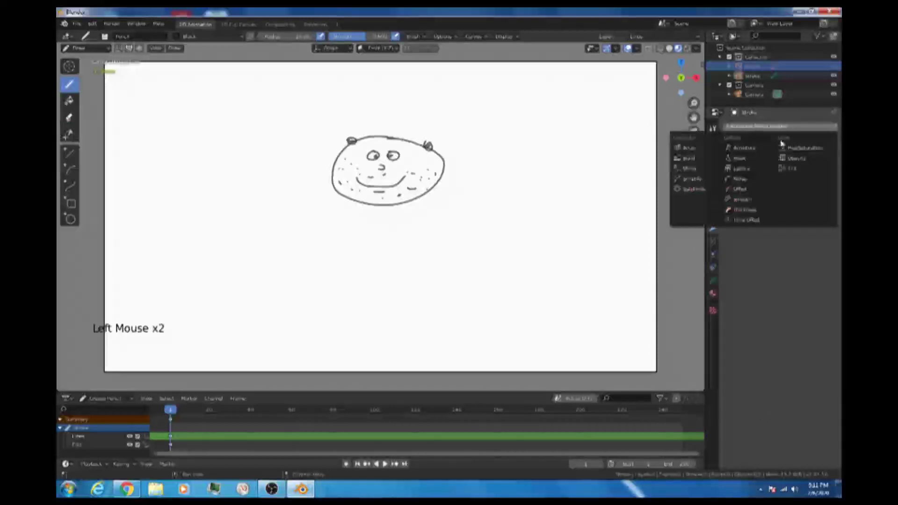
left_click(691, 159)
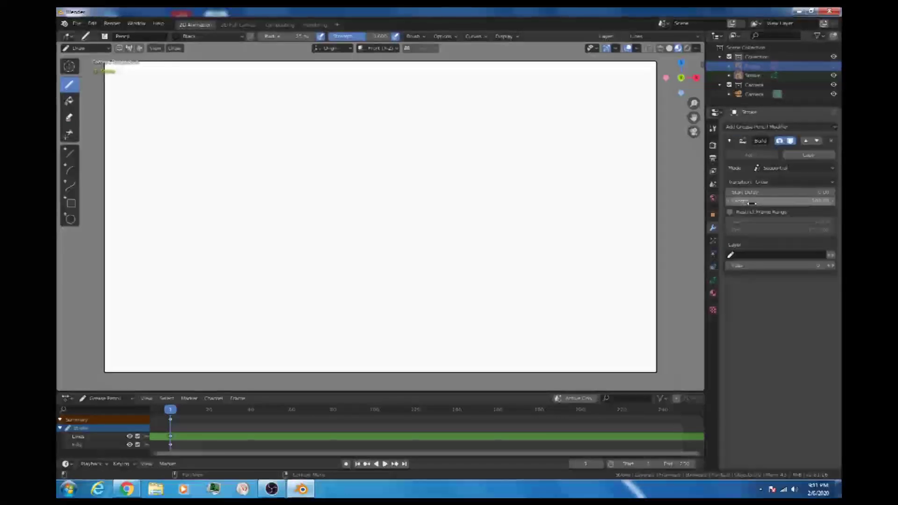
left_click(373, 411)
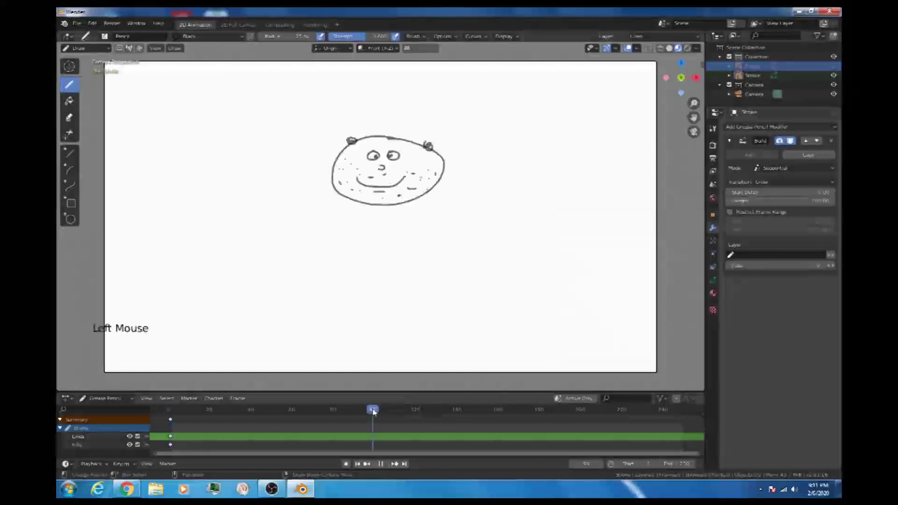
left_click(377, 411)
left_click_drag(377, 411, 374, 411)
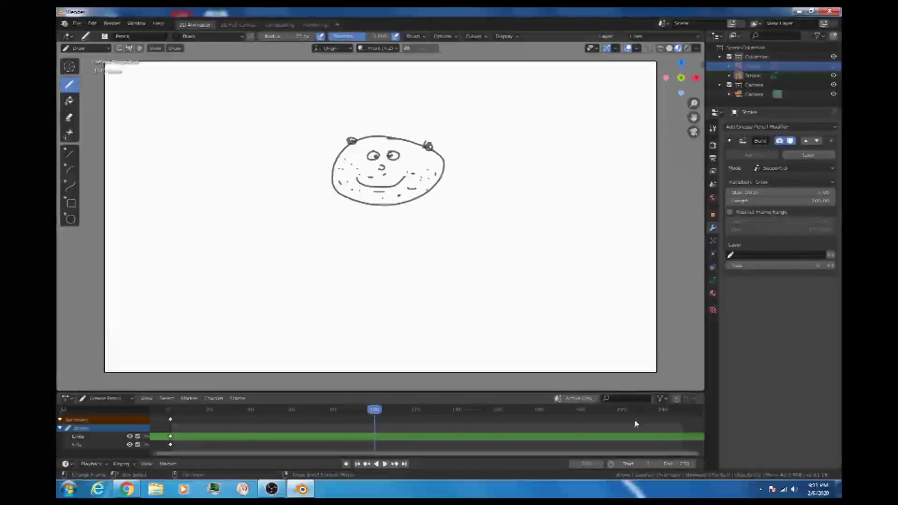
Step: Set the animation End frame to 100 and play the self-drawing preview from the start
left_click(683, 464)
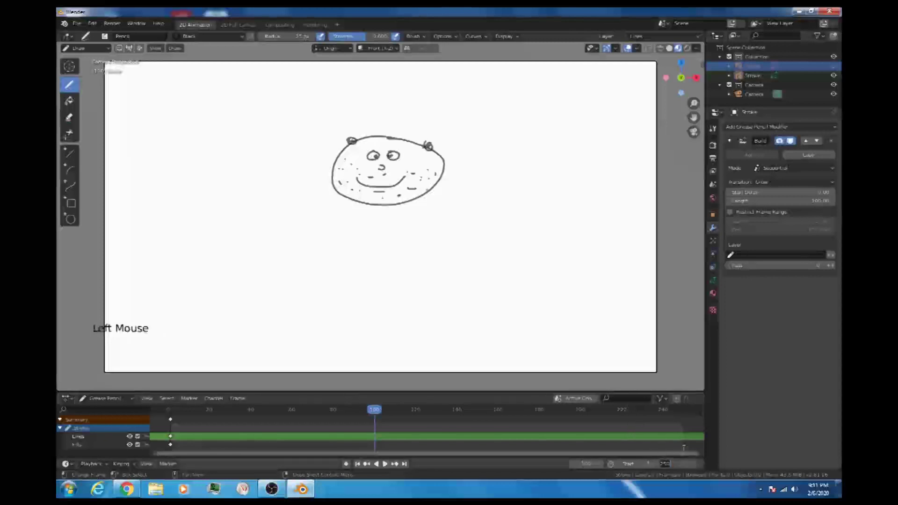
type("100")
key("Return")
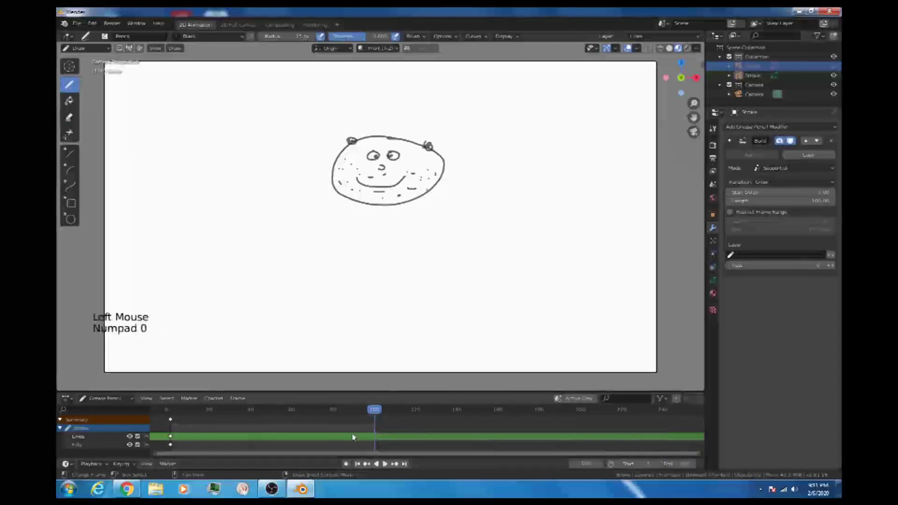
left_click(170, 411)
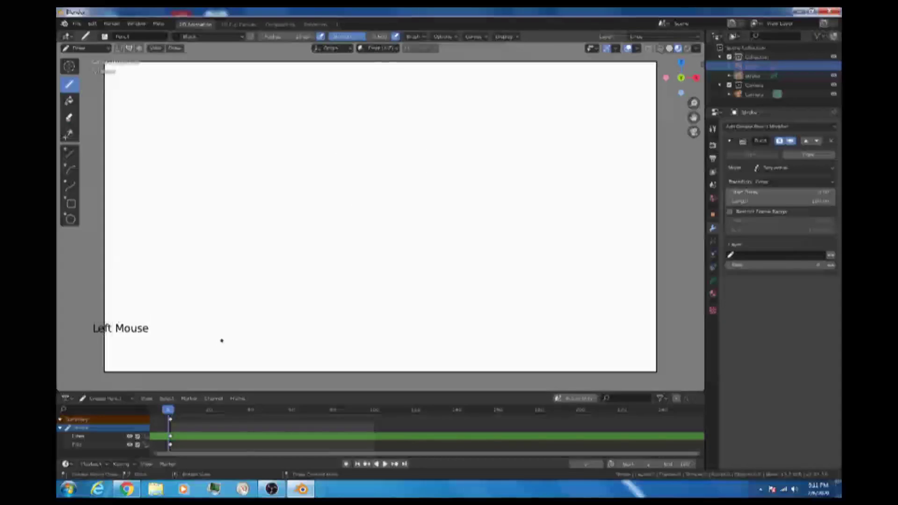
key("space")
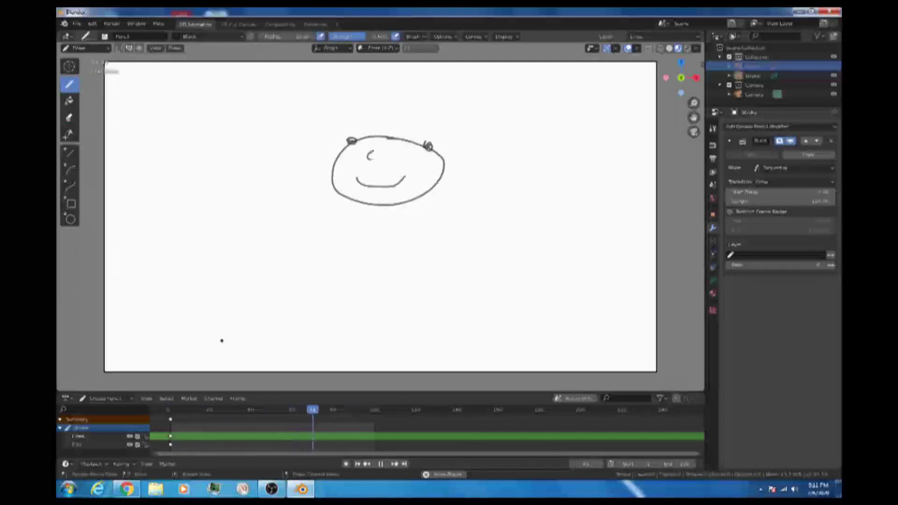
key("Escape")
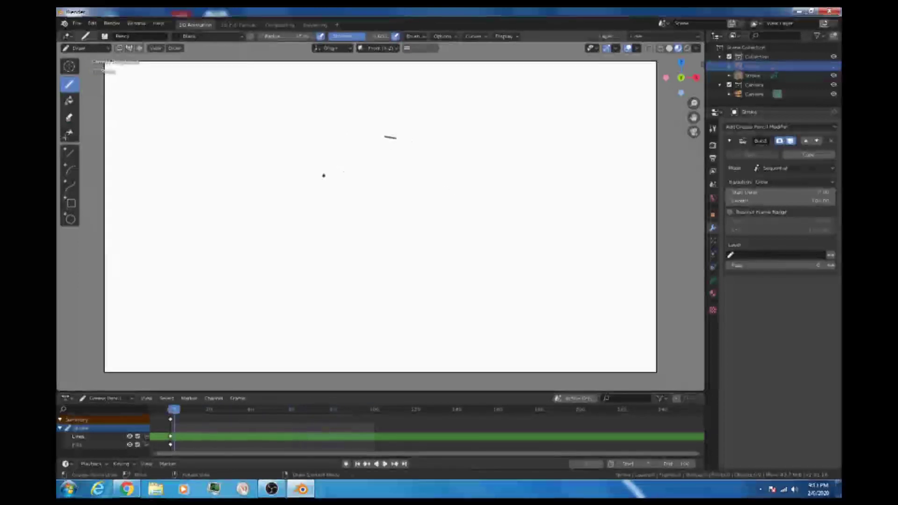
Step: Start a new 2D Animation file, discarding changes to the old one
key("ctrl+n")
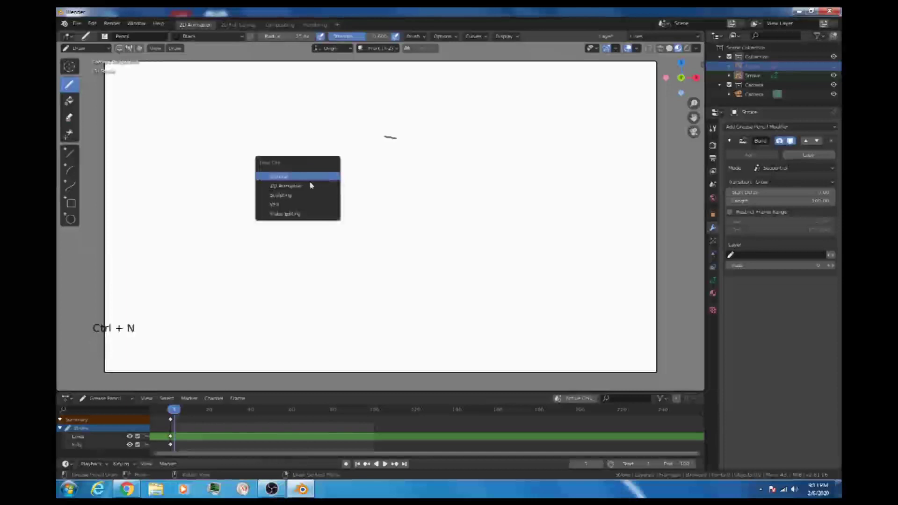
left_click(295, 187)
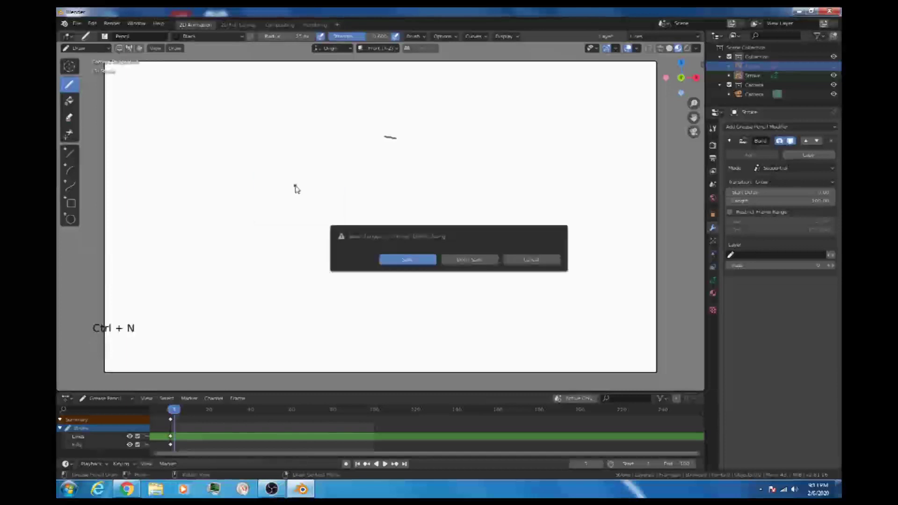
left_click(478, 262)
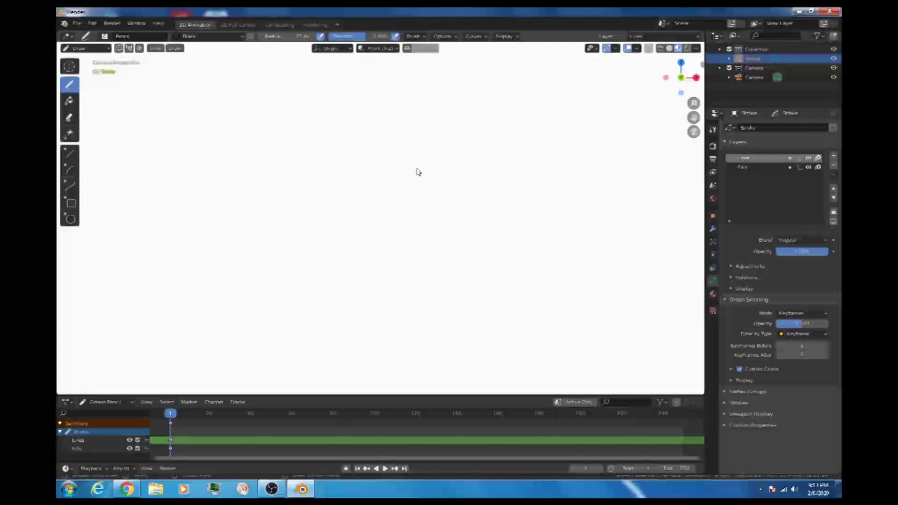
Step: Draw a circular face with a smile, arched eyes, a pupil and a small nose
mouse_move(397, 138)
left_mouse_down()
mouse_move(379, 248)
mouse_move(421, 150)
mouse_move(392, 139)
left_mouse_up()
mouse_move(354, 209)
left_mouse_down()
mouse_move(387, 223)
mouse_move(411, 206)
left_mouse_up()
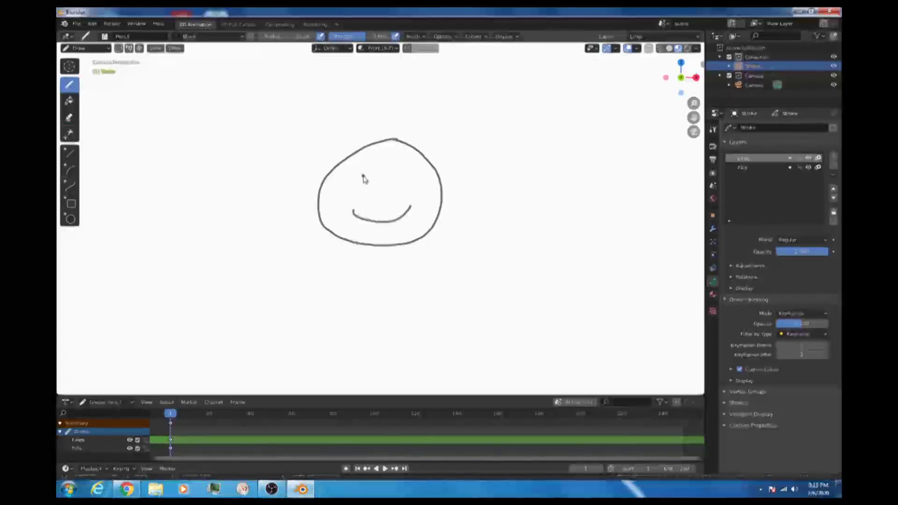
left_click_drag(361, 176, 404, 175)
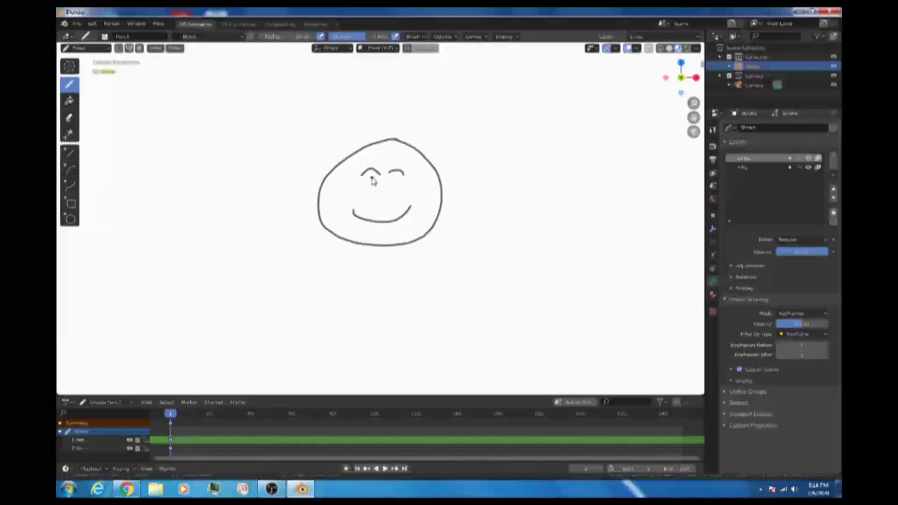
left_click(393, 180)
left_click_drag(378, 191, 377, 199)
key("space")
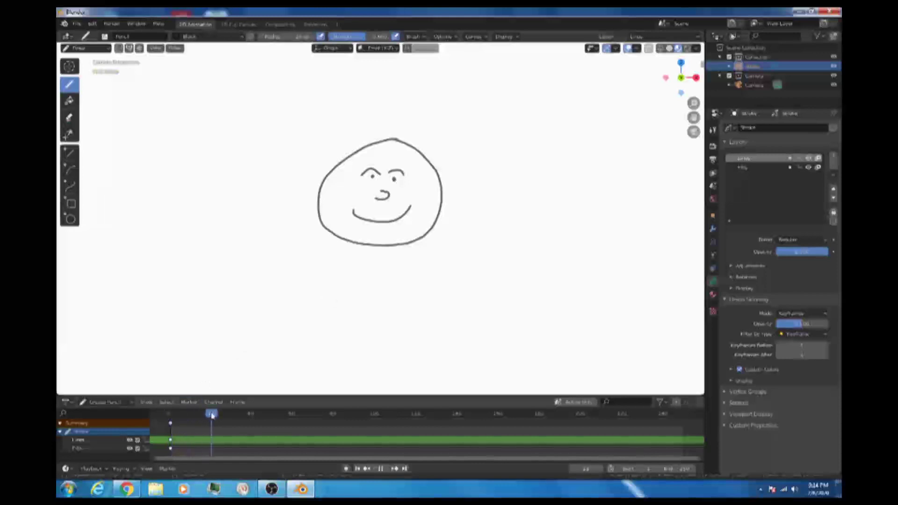
key("space")
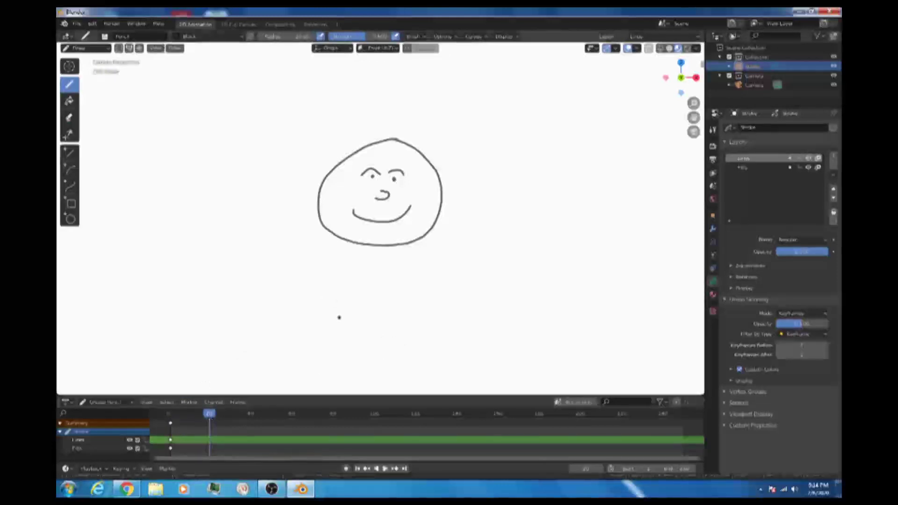
Step: In Object Mode, keyframe the face's location, rotation and scale at frame 1
left_click(87, 48)
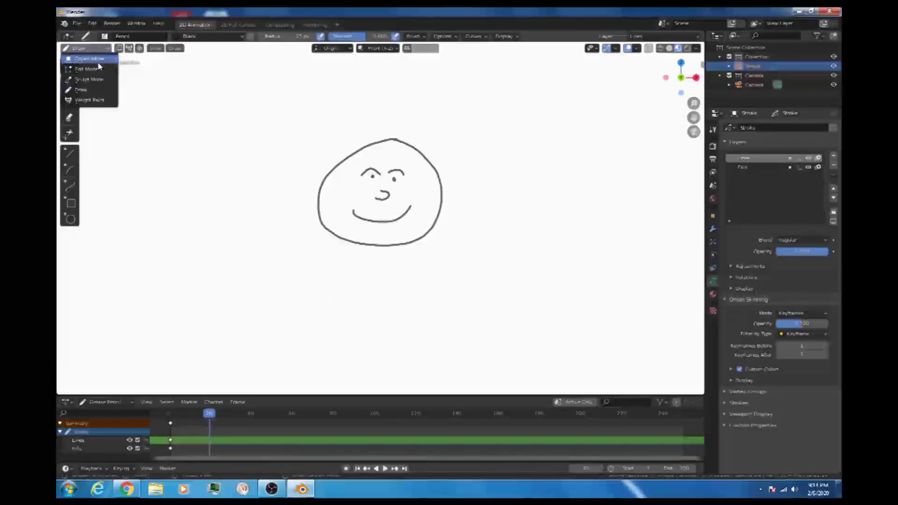
left_click(93, 59)
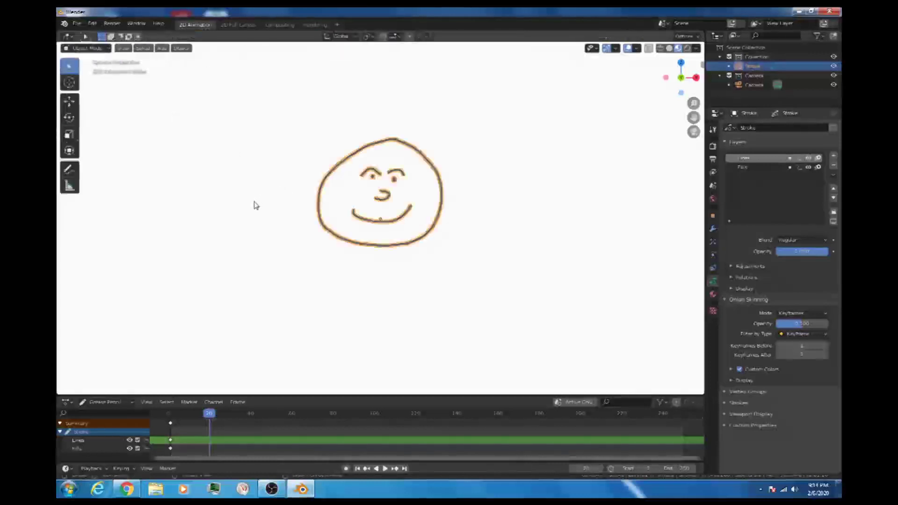
left_click_drag(209, 413, 172, 413)
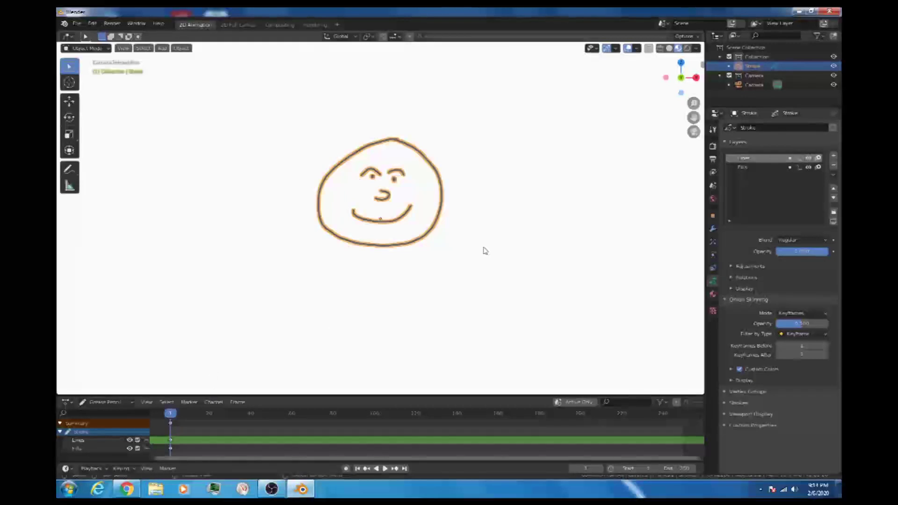
key("i")
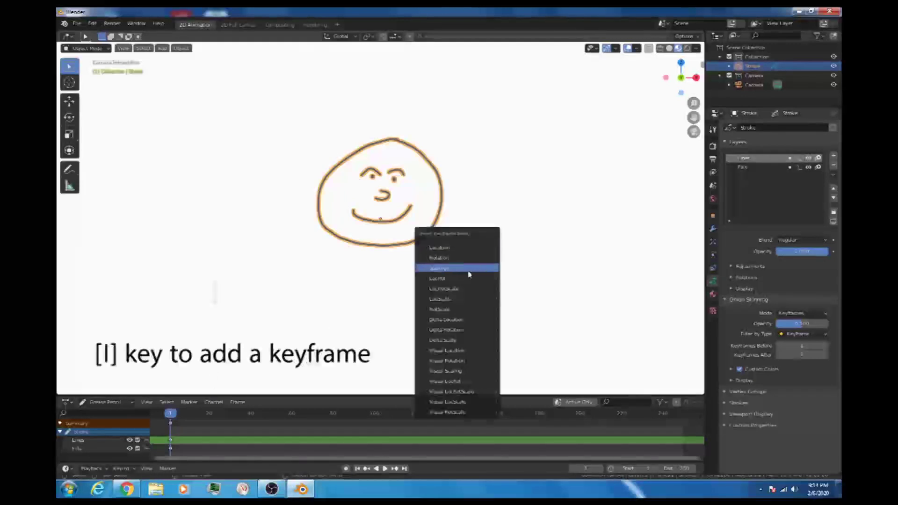
left_click(461, 292)
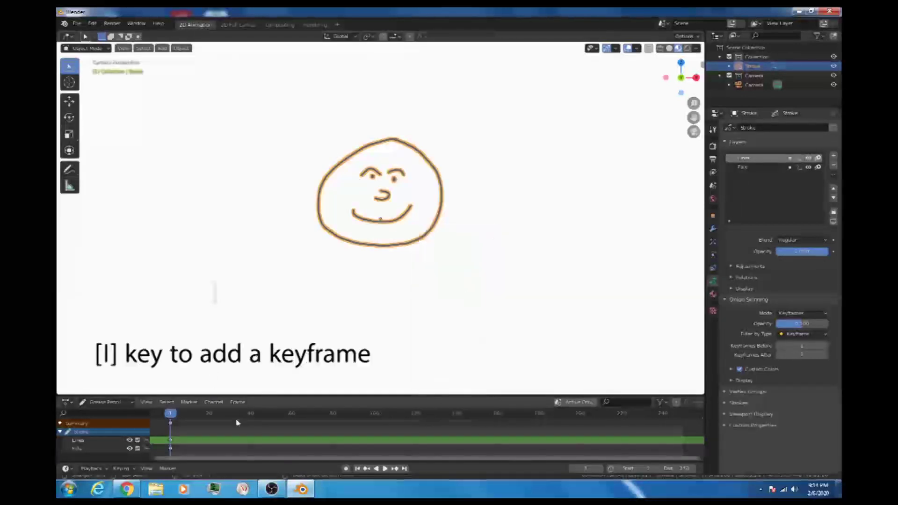
Step: At frame 20, move the face lower, tilt and shrink it, then keyframe the pose
left_click(209, 420)
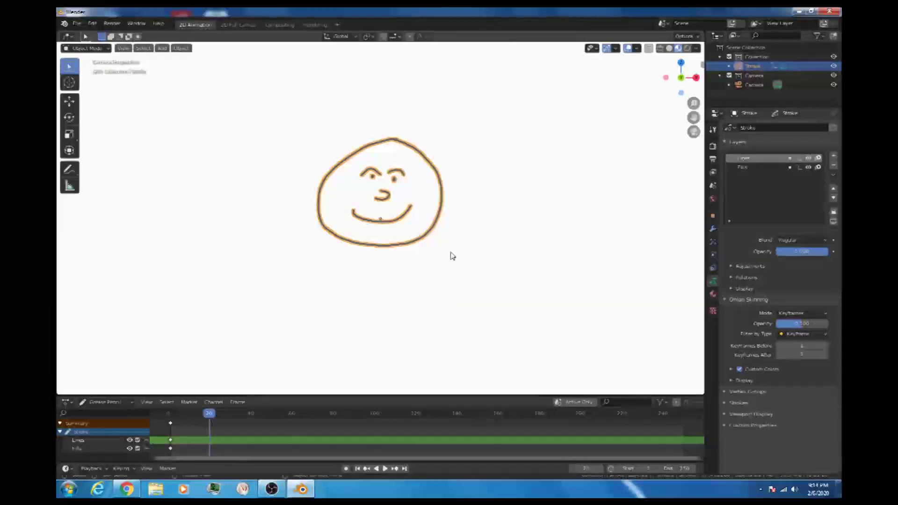
key("g")
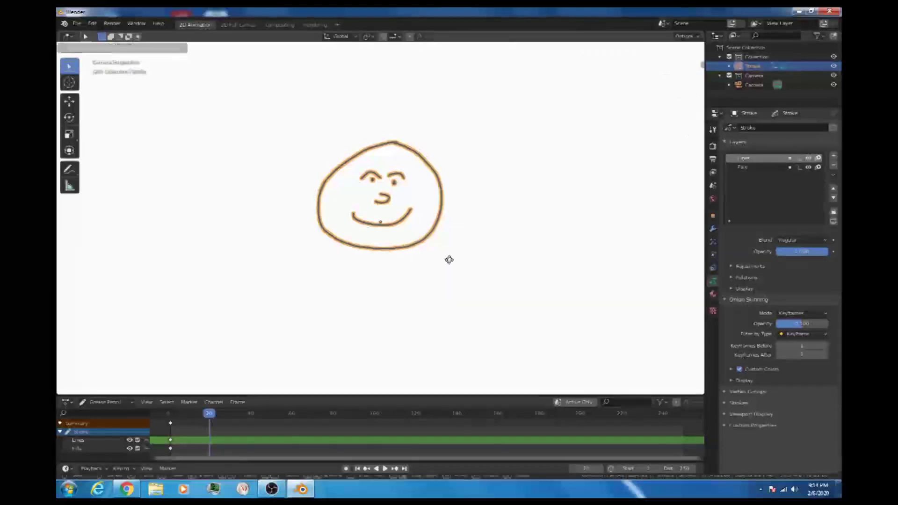
left_click(454, 294)
key("r")
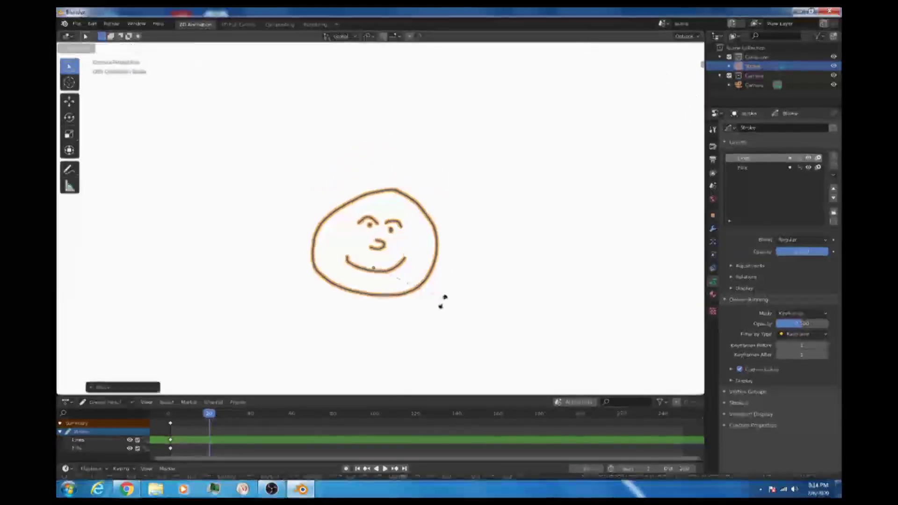
left_click(413, 317)
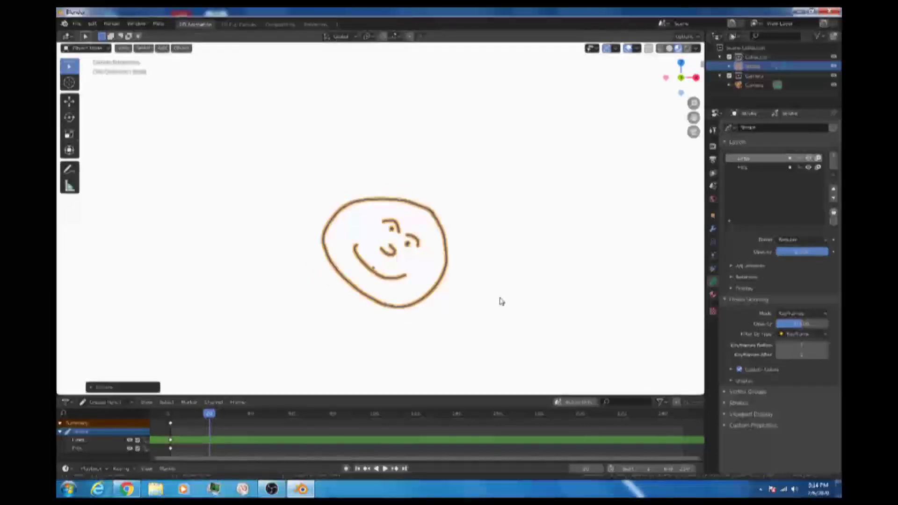
key("s")
left_click(478, 291)
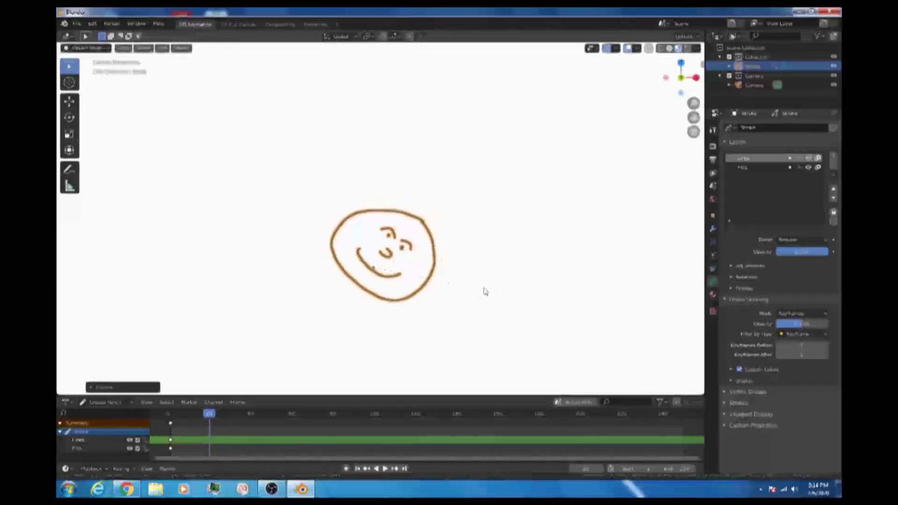
key("i")
left_click(484, 290)
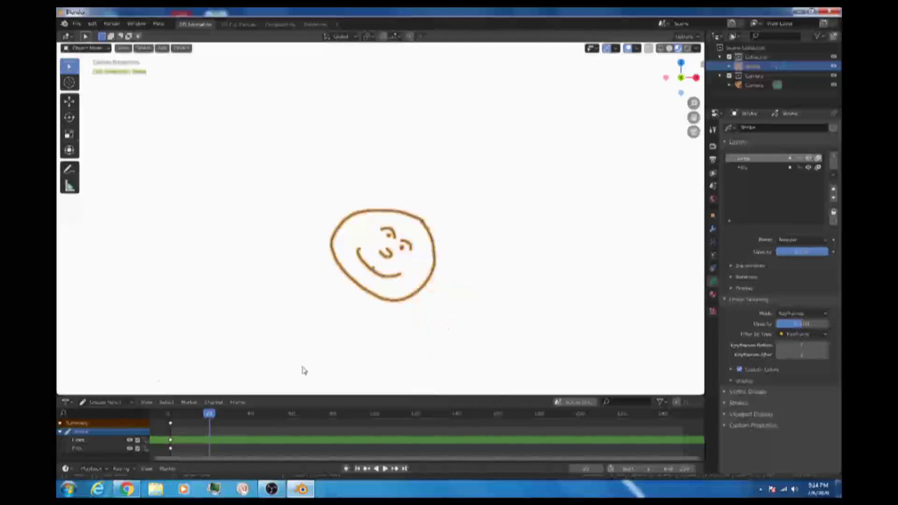
Step: Return to frame 1 and switch the face drawing into Edit Mode
left_click_drag(210, 415, 174, 414)
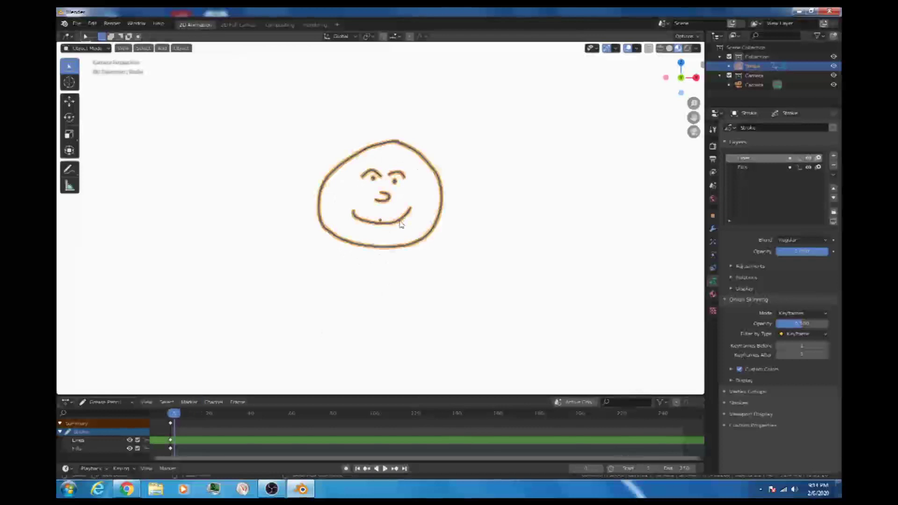
key("Tab")
scroll(401, 225, "up", 4)
Step: Switch Edit Mode to point selection and select a point on the mouth stroke
scroll(425, 226, "down", 1)
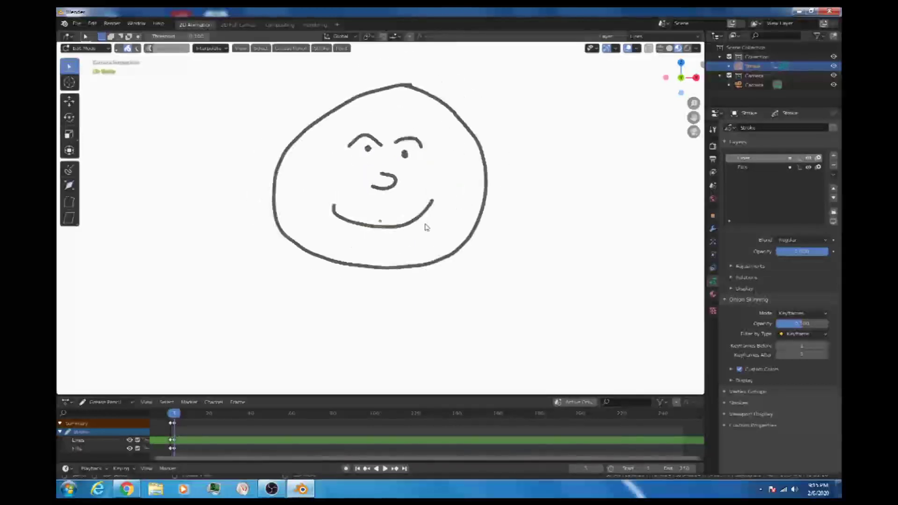
scroll(426, 227, "down", 1)
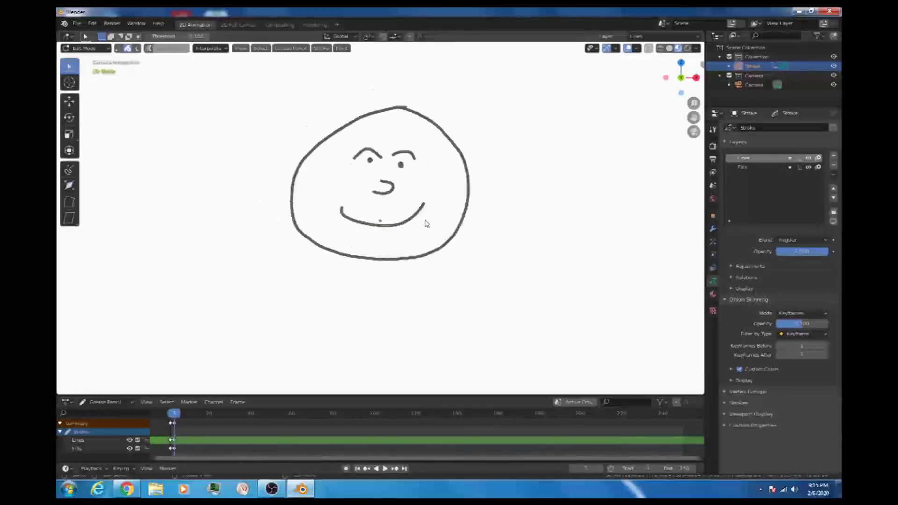
left_click(118, 49)
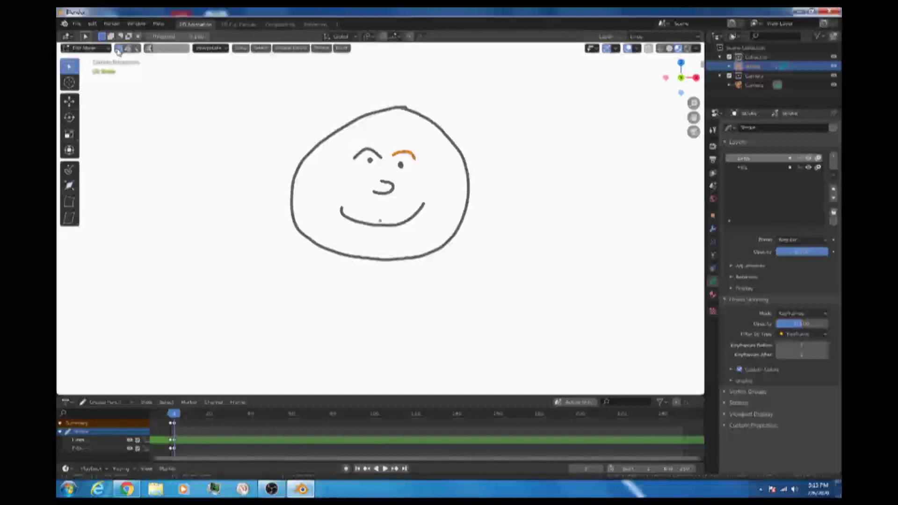
left_click(382, 227)
scroll(391, 239, "up", 4)
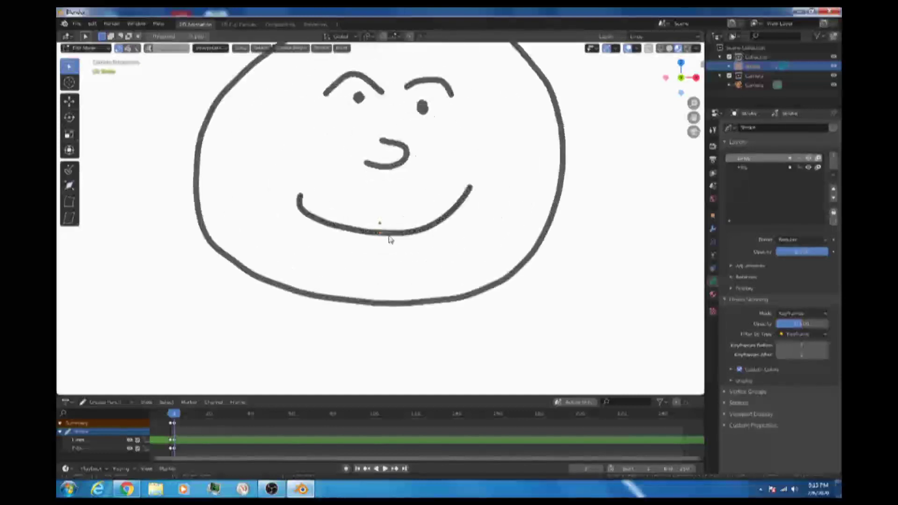
Step: Switch to stroke select mode and try a move on the mouth stroke, cancelling it
left_click(119, 49)
left_click(128, 50)
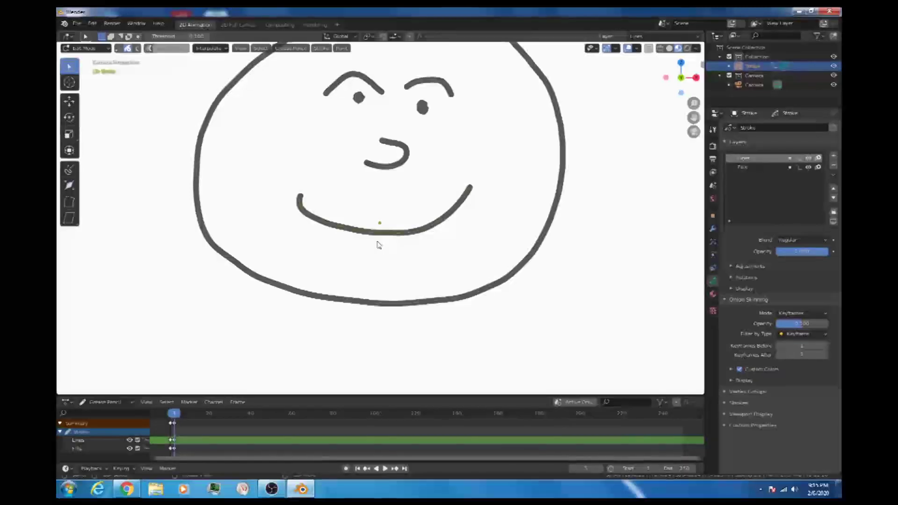
key("g")
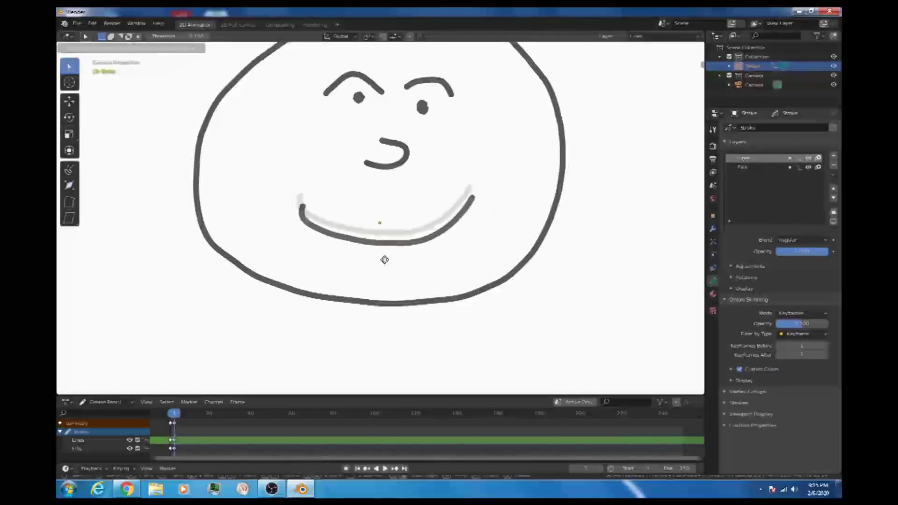
key("Escape")
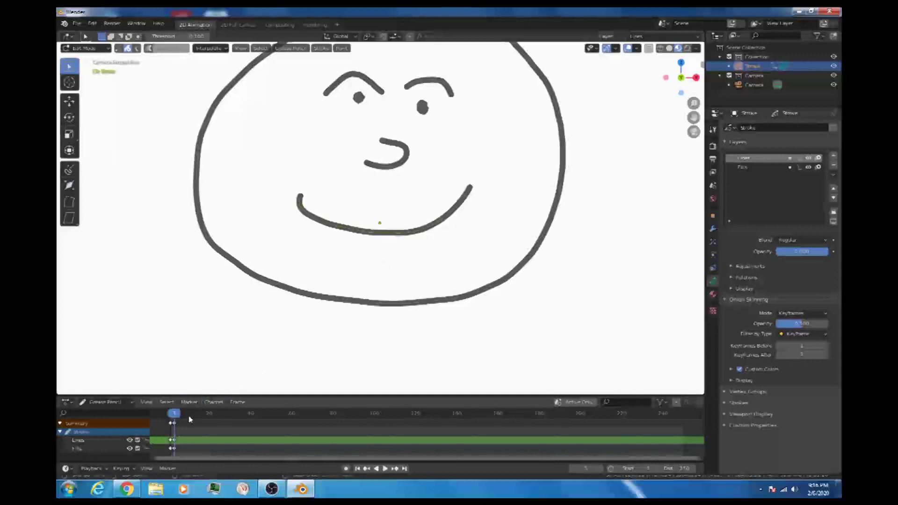
Step: Move the playhead to frame 20
left_click_drag(175, 415, 209, 415)
scroll(452, 318, "down", 3)
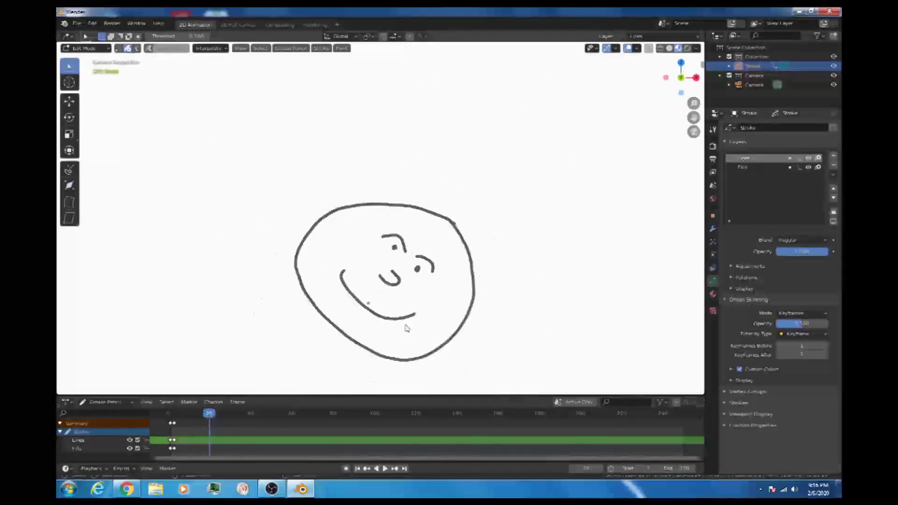
scroll(376, 330, "up", 1)
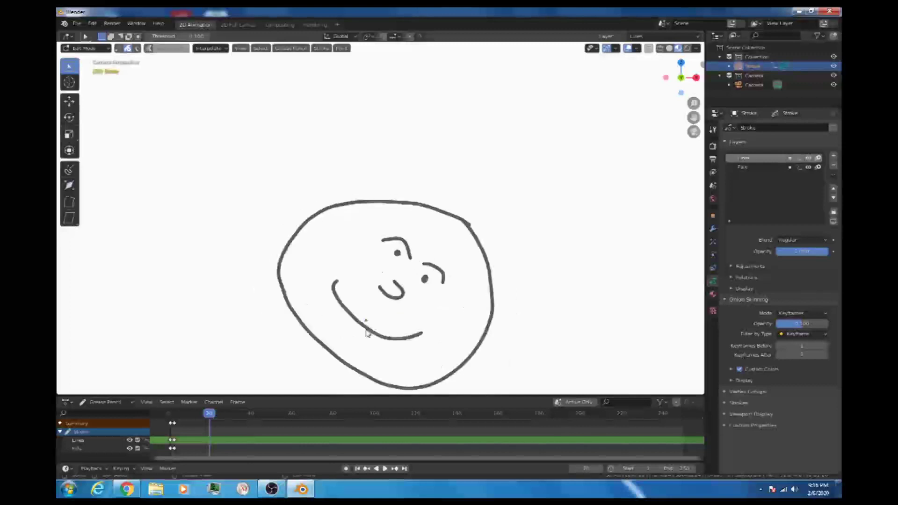
Step: Select the mouth's left end point, cancel a trial extrude, and enable proportional editing
left_click(123, 49)
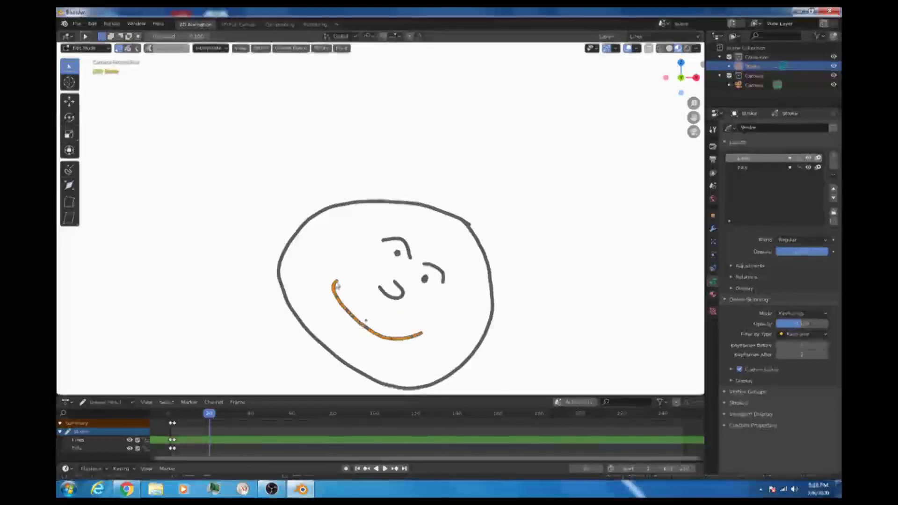
left_click(346, 285)
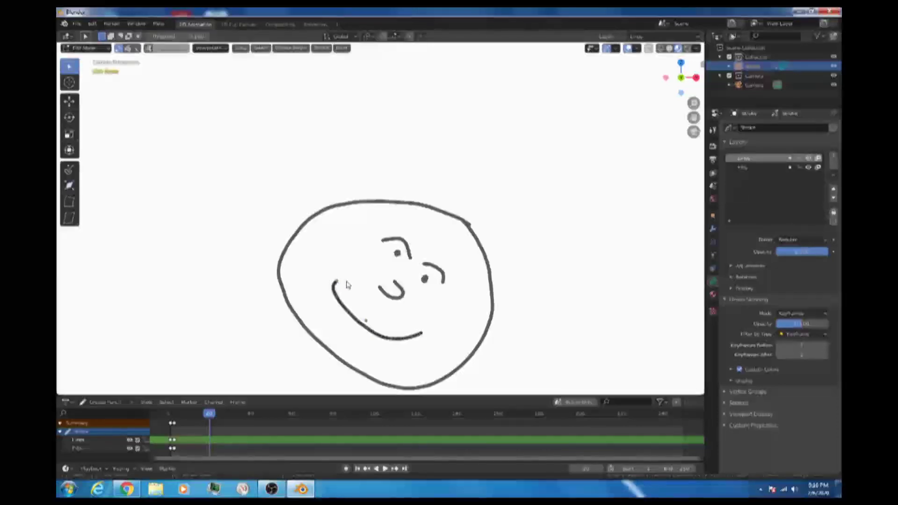
key("e")
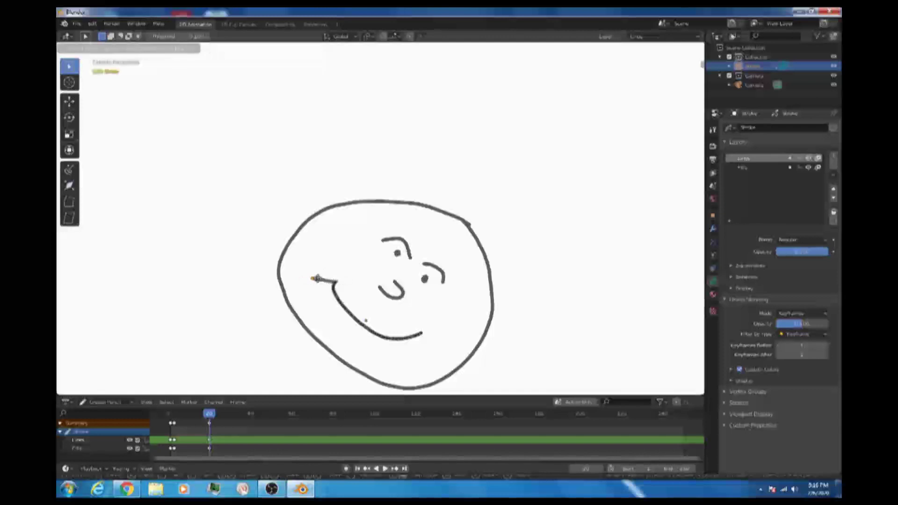
key("Escape")
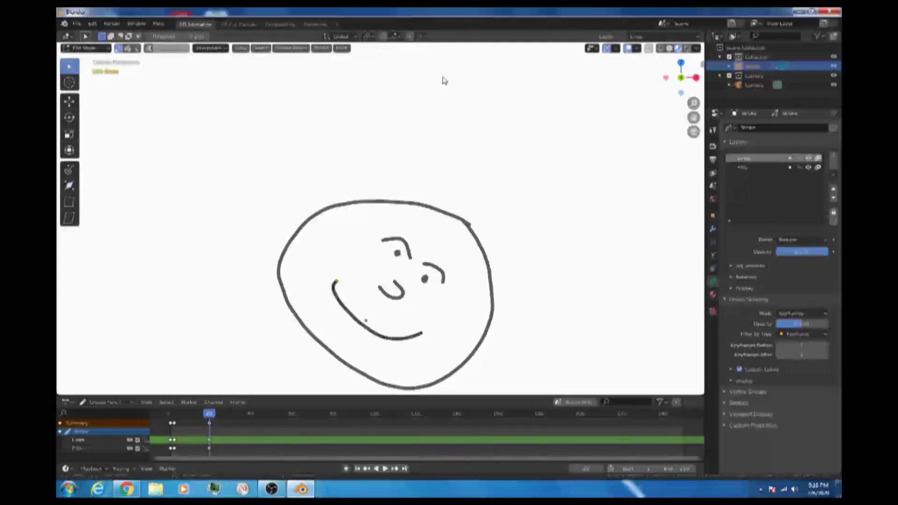
left_click(409, 37)
Step: Grab the mouth's left end point and pull it outward with an enlarged proportional falloff radius
key("g")
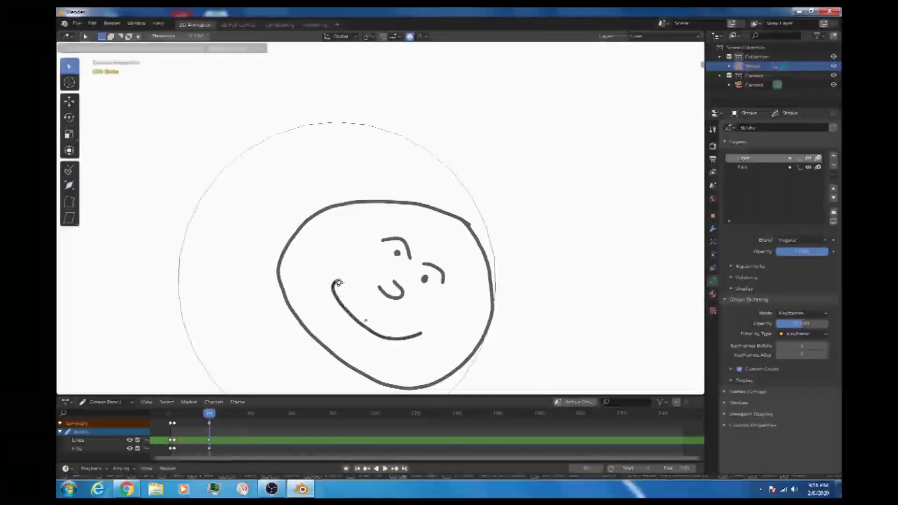
scroll(340, 283, "down", 2)
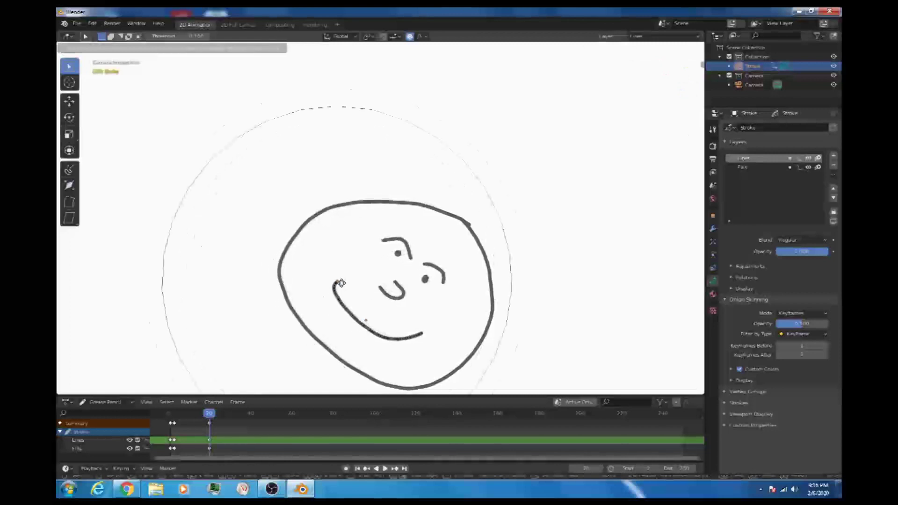
scroll(340, 282, "up", 5)
scroll(341, 283, "up", 4)
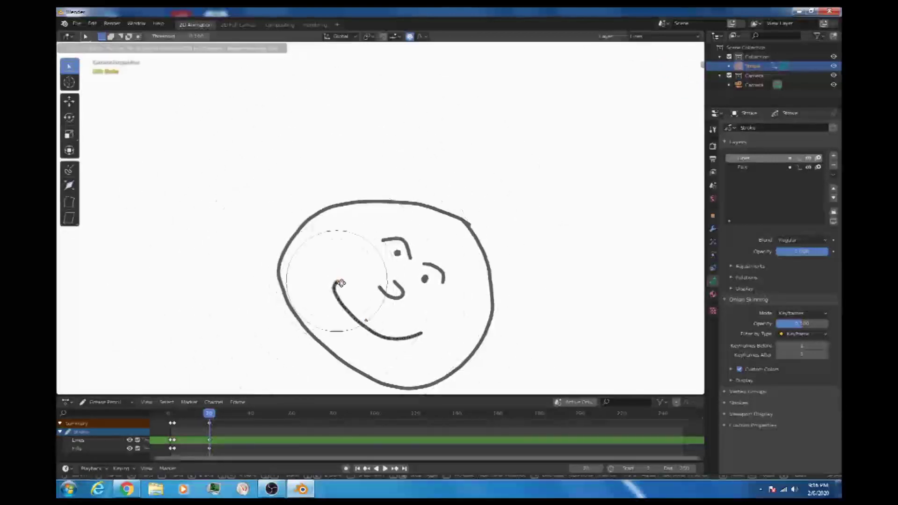
scroll(341, 283, "up", 2)
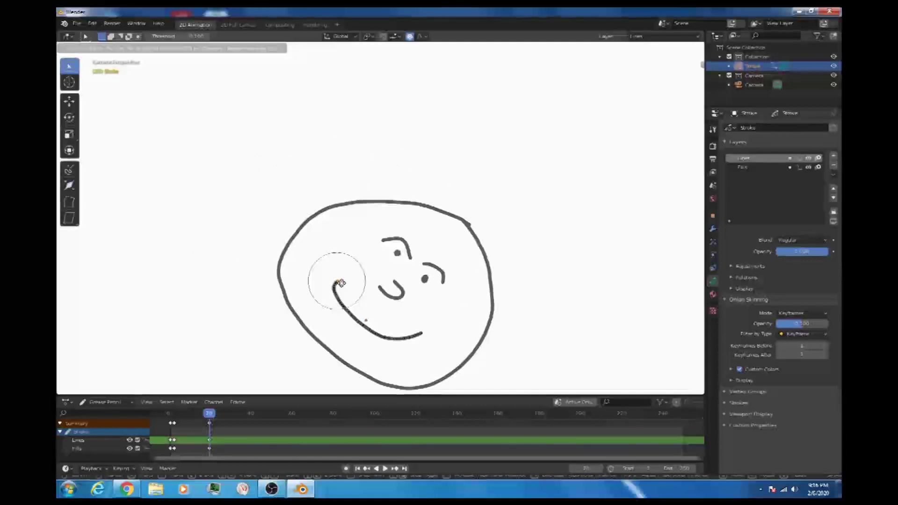
scroll(340, 283, "up", 3)
left_click_drag(340, 283, 305, 286)
scroll(305, 285, "down", 6)
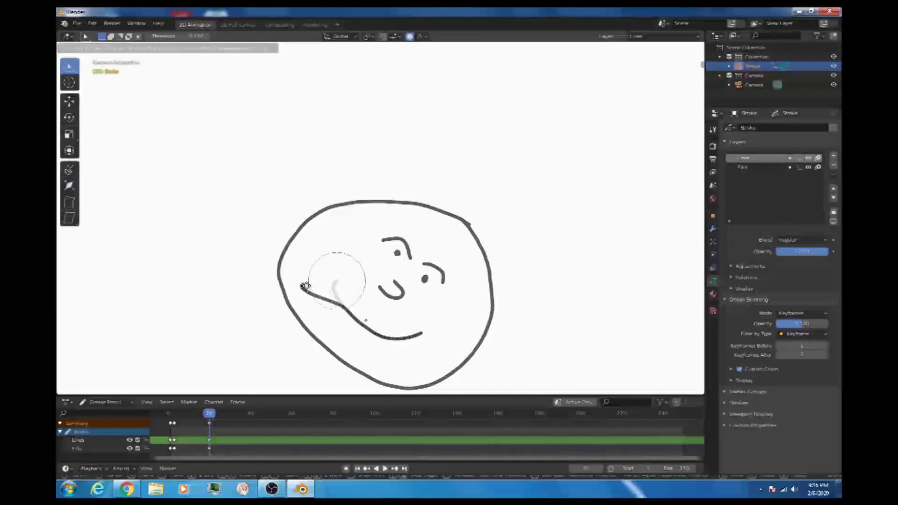
scroll(305, 286, "down", 4)
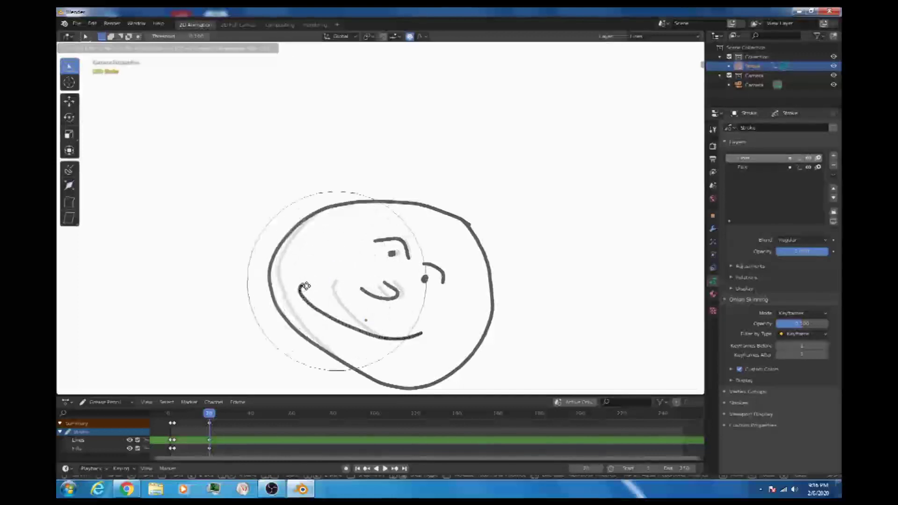
scroll(305, 286, "up", 5)
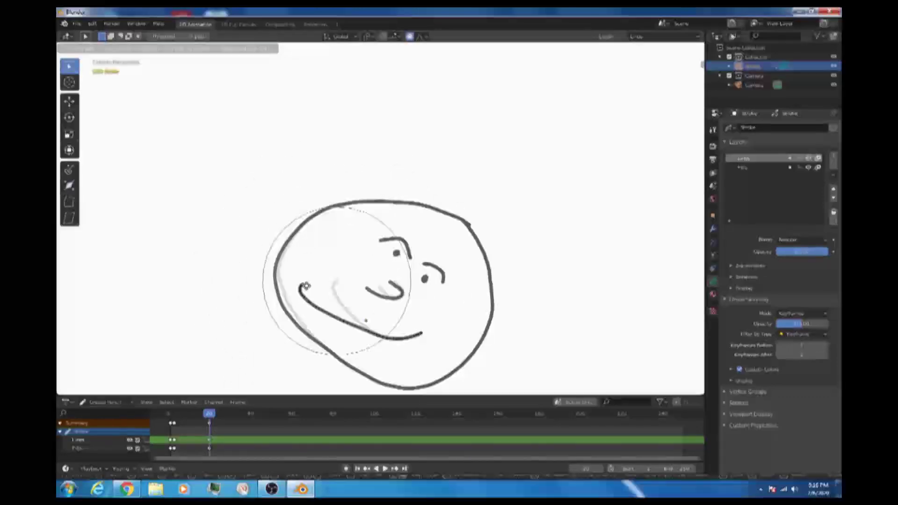
scroll(313, 287, "up", 4)
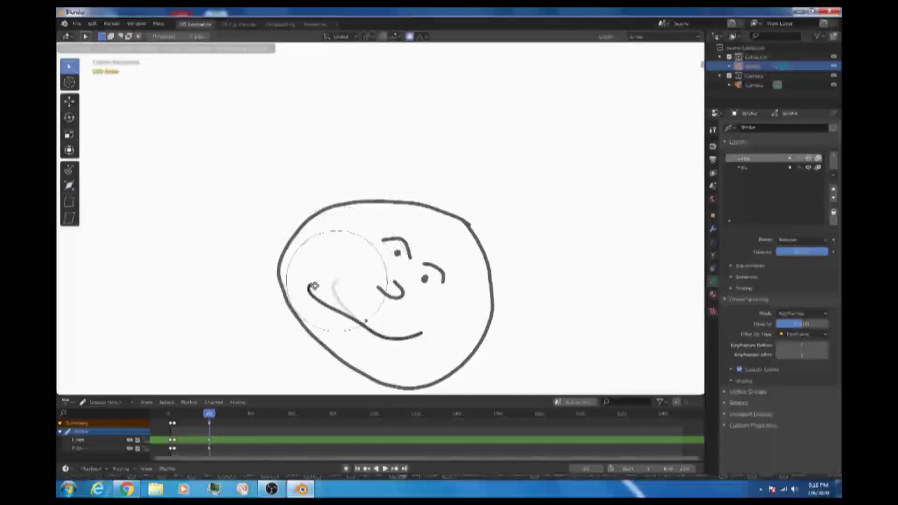
scroll(326, 286, "up", 4)
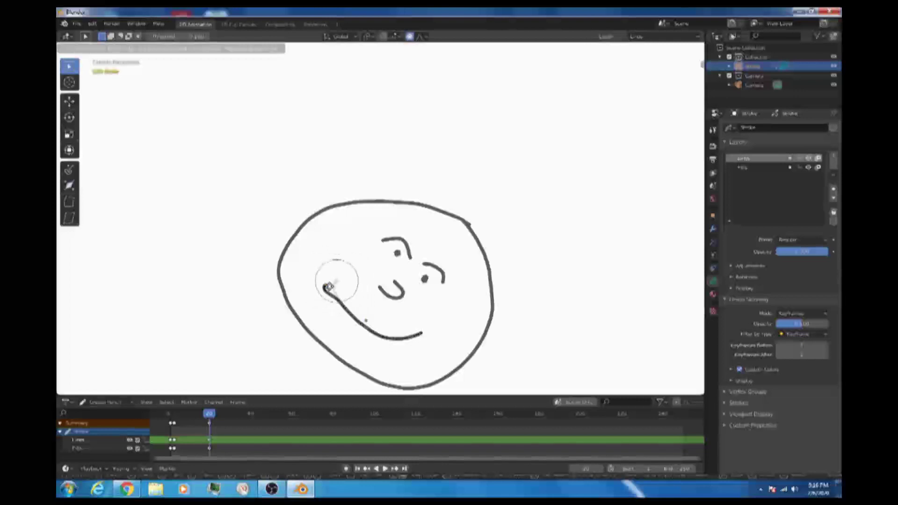
scroll(327, 286, "up", 3)
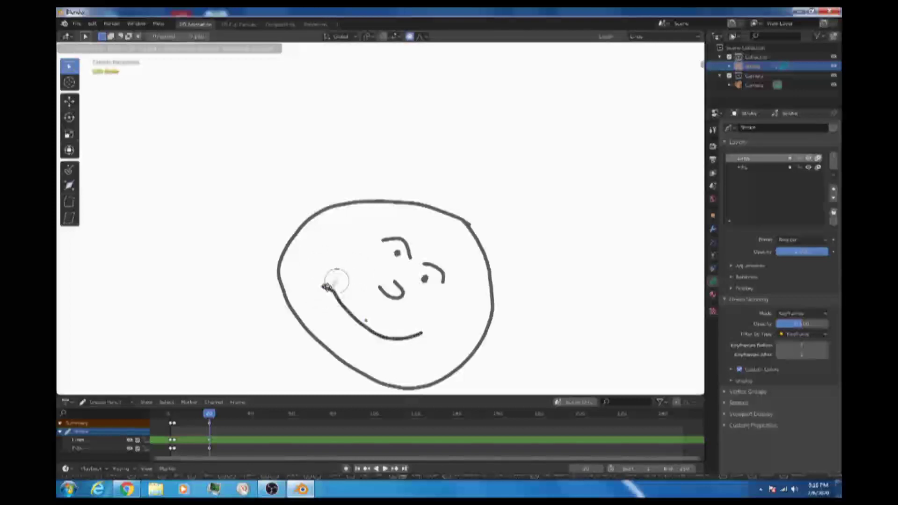
scroll(323, 287, "down", 2)
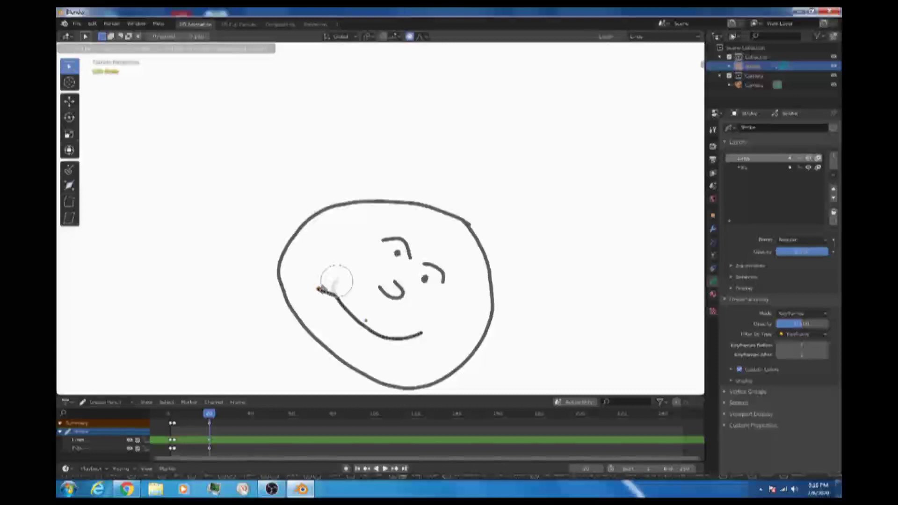
left_click(323, 291)
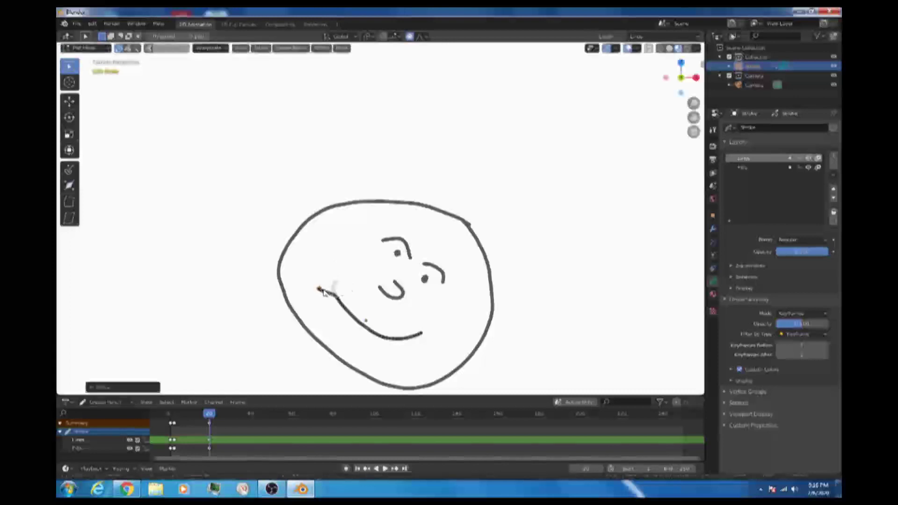
Step: Lower the mouth's right endpoint with a smaller proportional falloff
left_click(421, 335)
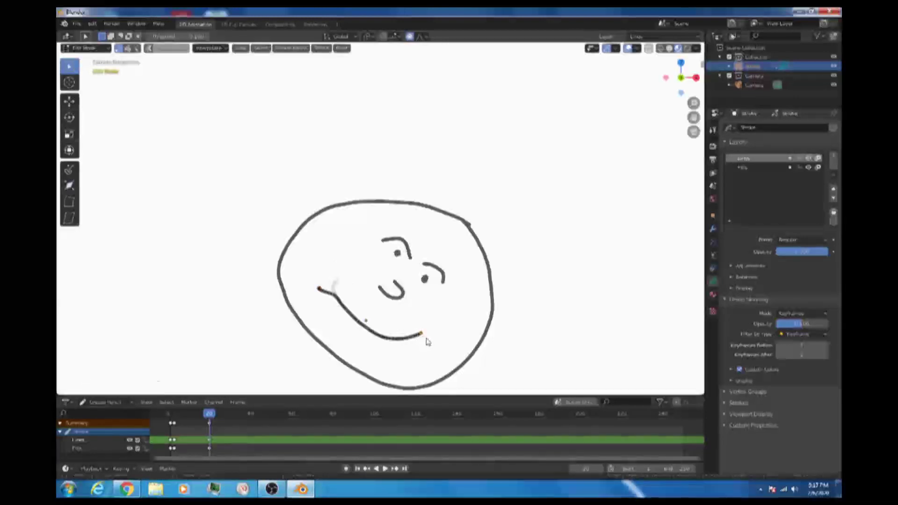
key("g")
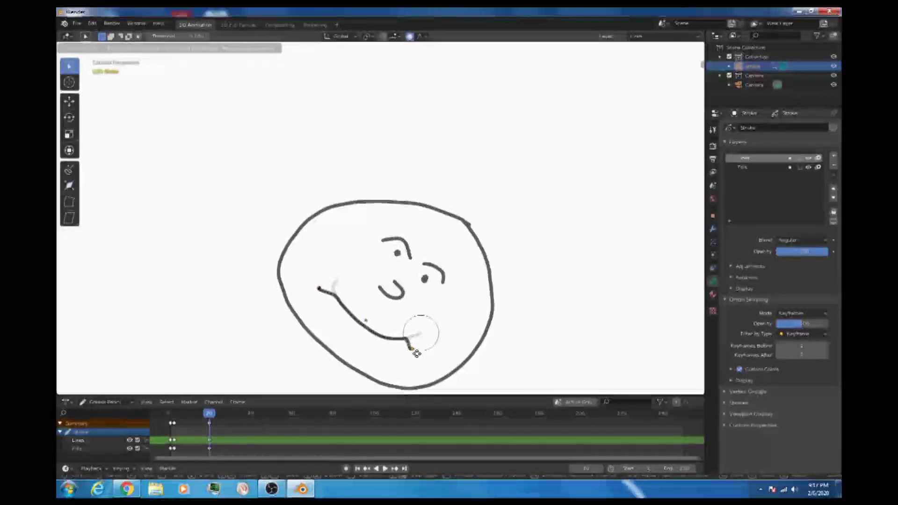
scroll(416, 353, "down", 3)
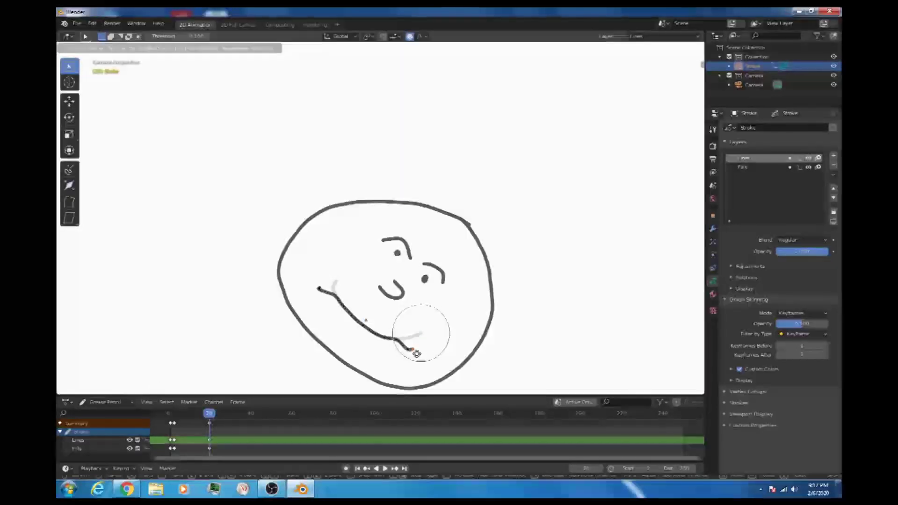
scroll(417, 353, "down", 2)
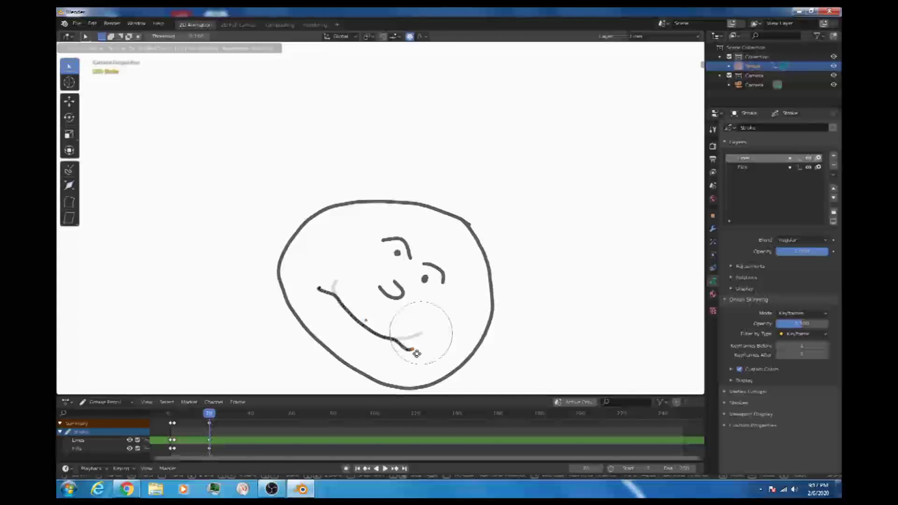
left_click(417, 353)
Step: Refine the right endpoint's position once more and play the animation to preview
key("g")
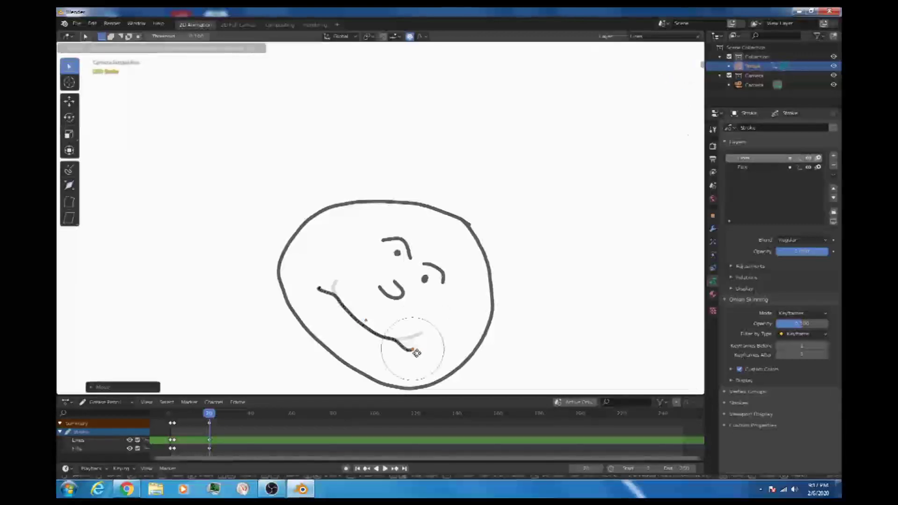
scroll(416, 353, "up", 5)
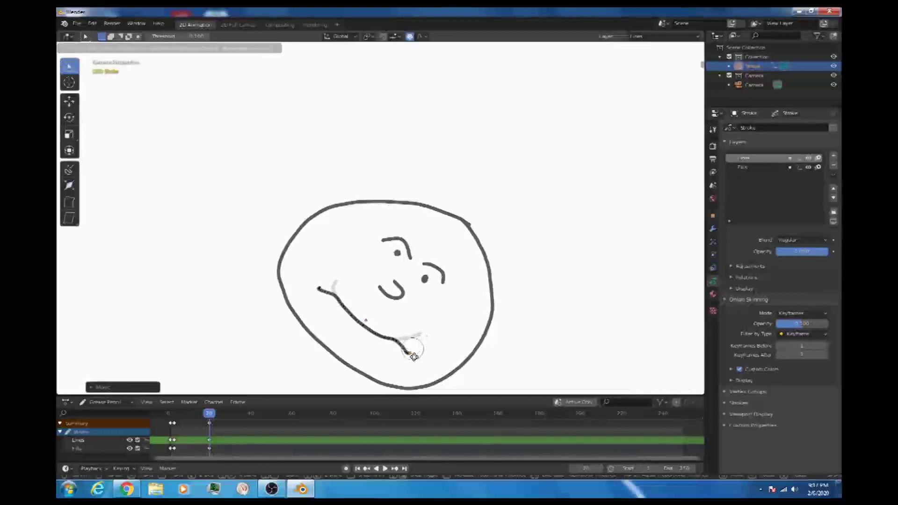
left_click(414, 356)
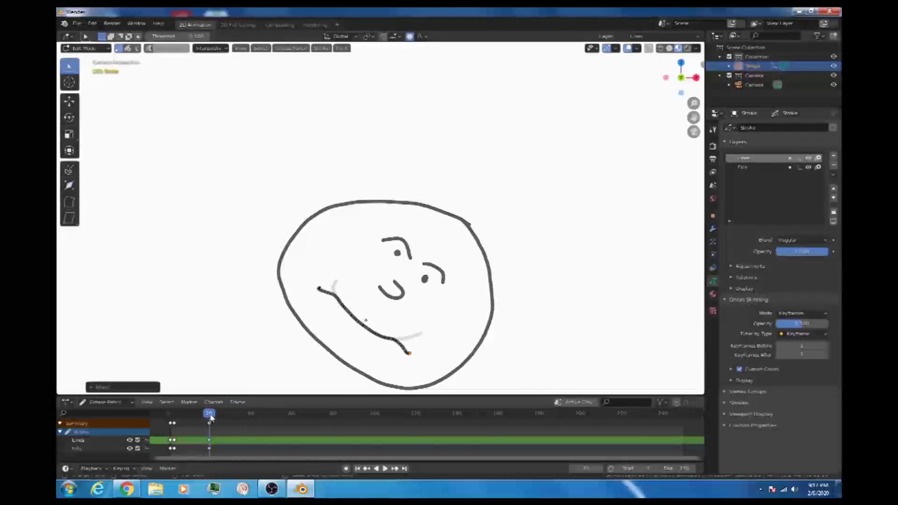
key("space")
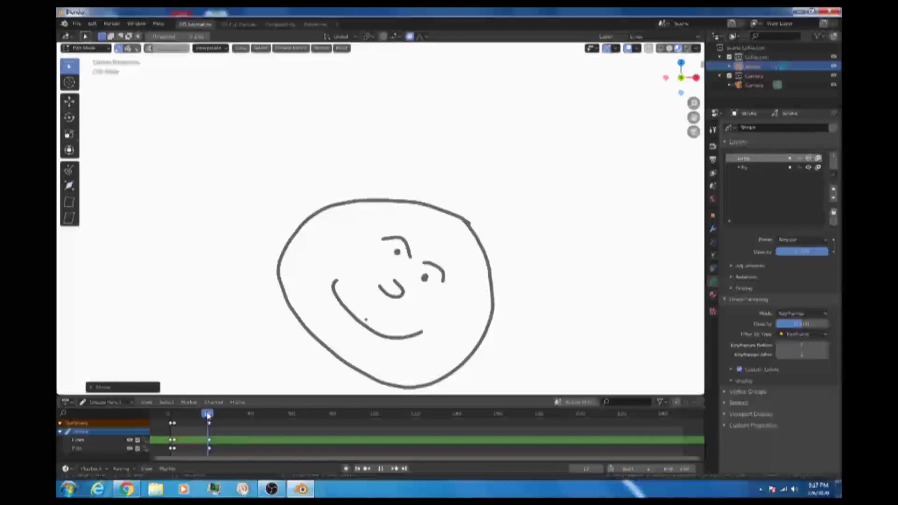
Step: Scrub toward the early frames, stop playback between keyframes, and select the keyframes in the Summary row
mouse_move(208, 415)
left_mouse_down()
mouse_move(172, 413)
mouse_move(208, 412)
left_mouse_up()
key("space")
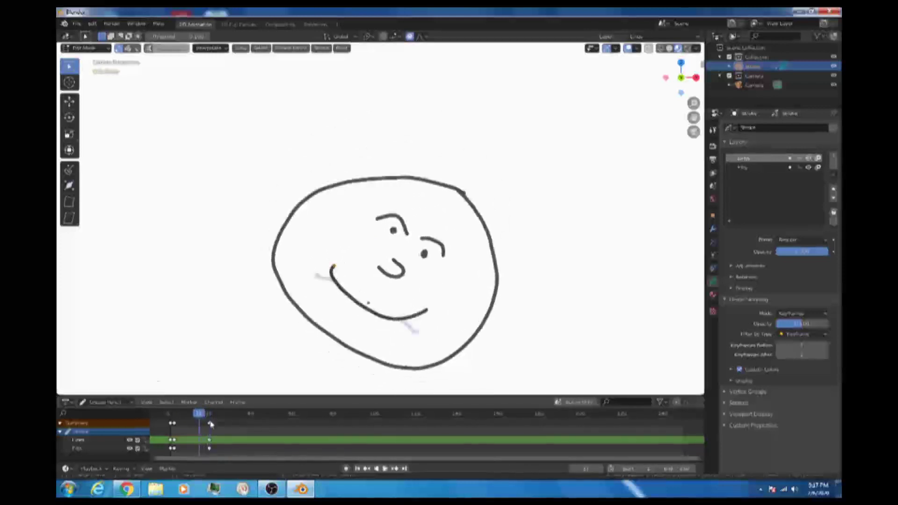
left_click(210, 423)
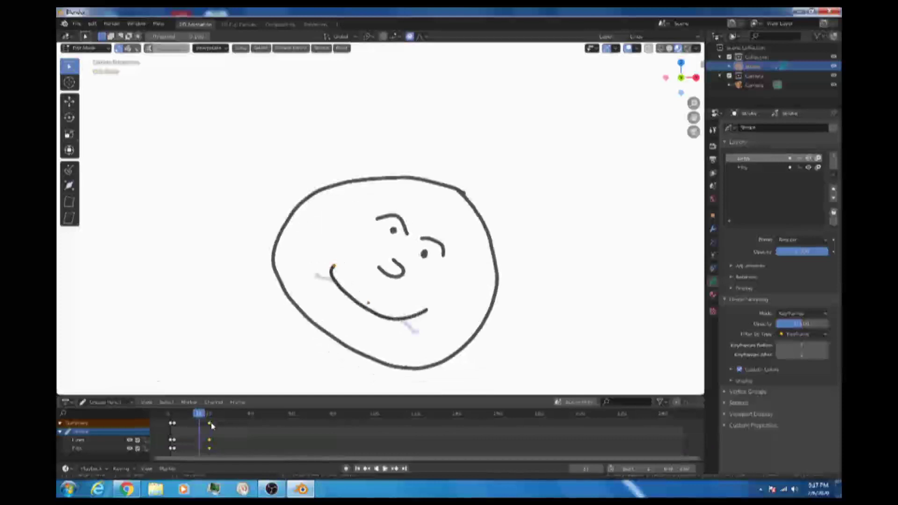
left_click(216, 48)
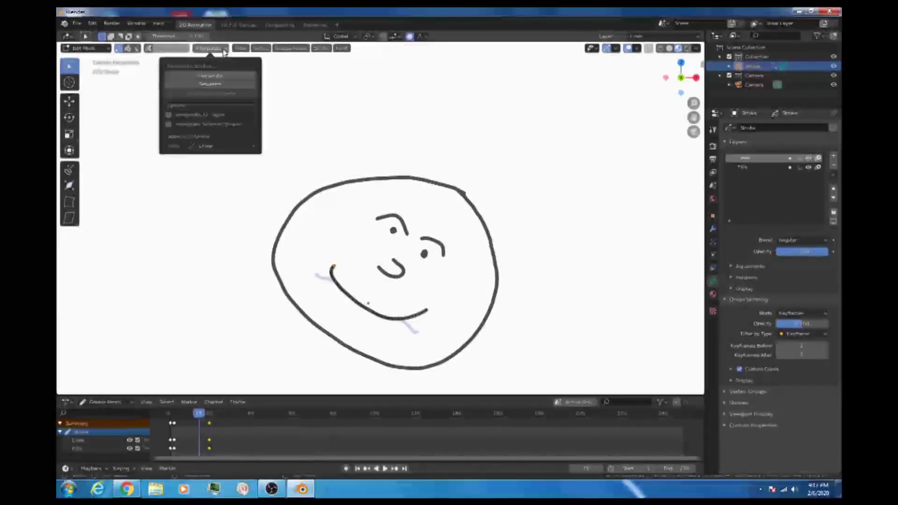
Step: Interpolate a sequence of in-betweens from frame 1 to 20, then review back at frame 1
left_click(216, 85)
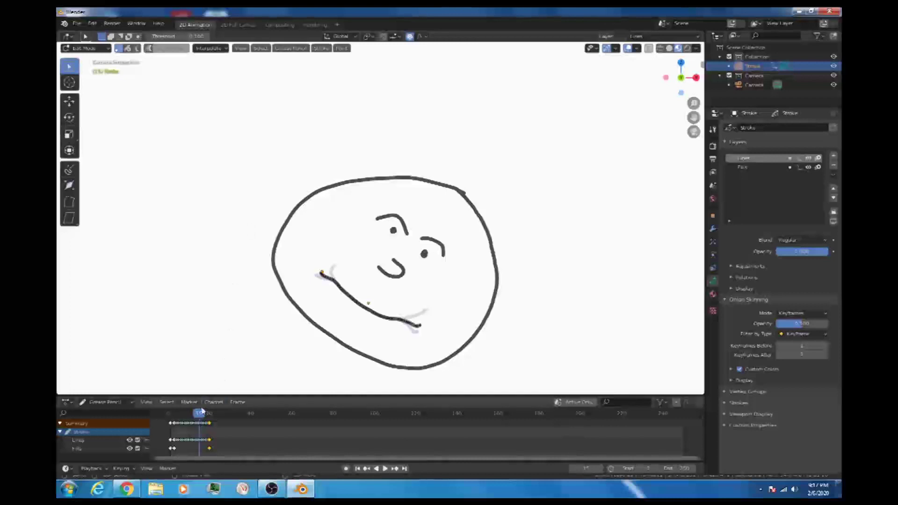
mouse_move(199, 414)
left_mouse_down()
mouse_move(172, 416)
mouse_move(209, 416)
mouse_move(173, 415)
left_mouse_up()
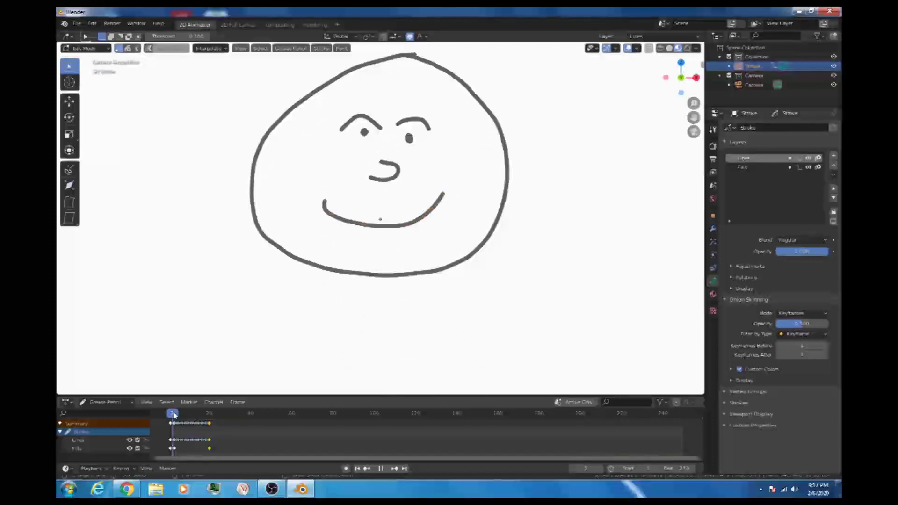
left_click(336, 214)
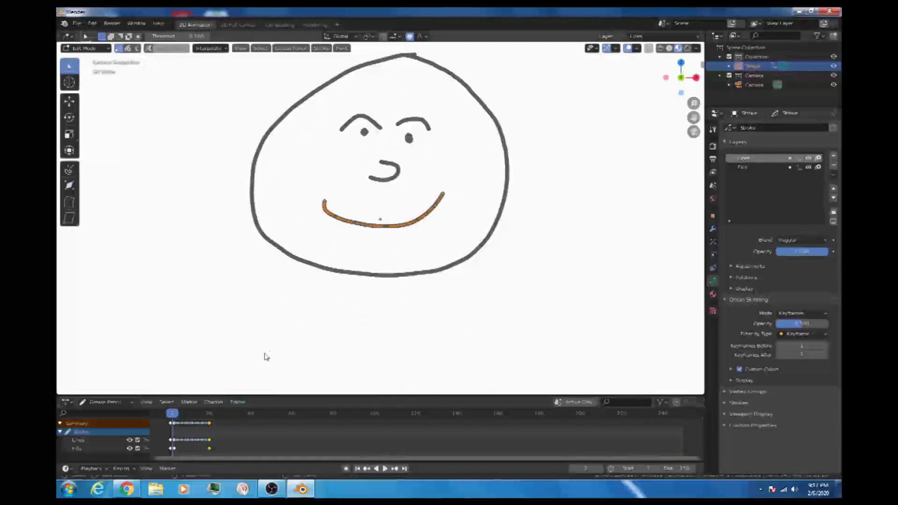
Step: Deselect the mouth, set the end frame to 20, and play the animation through once
mouse_move(272, 490)
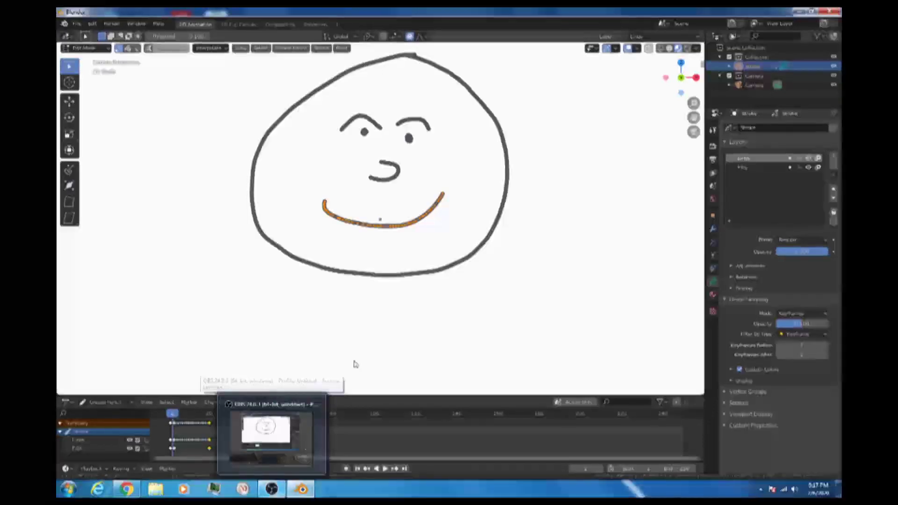
left_click(261, 337)
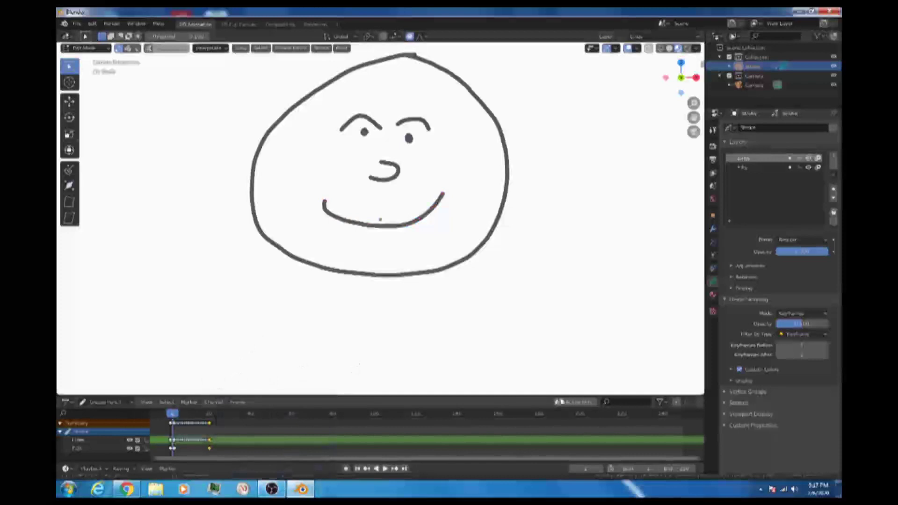
left_click(678, 468)
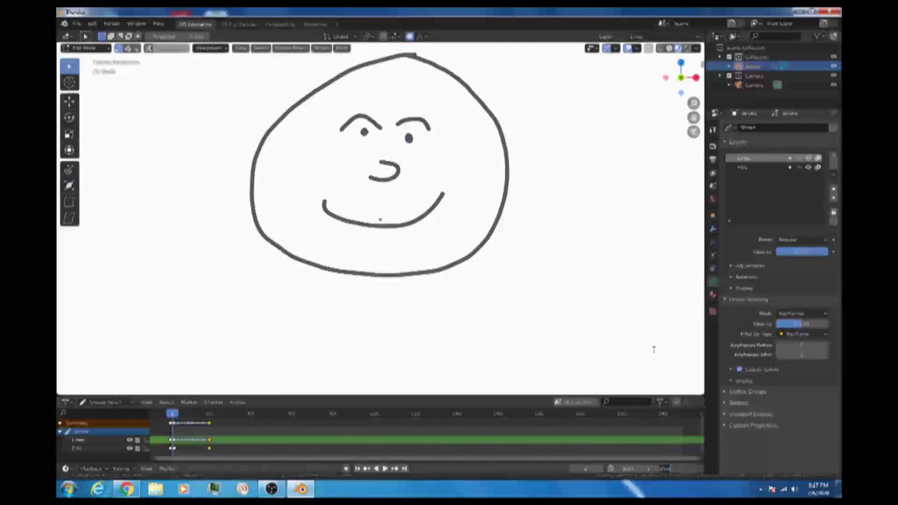
type("20")
key("Return")
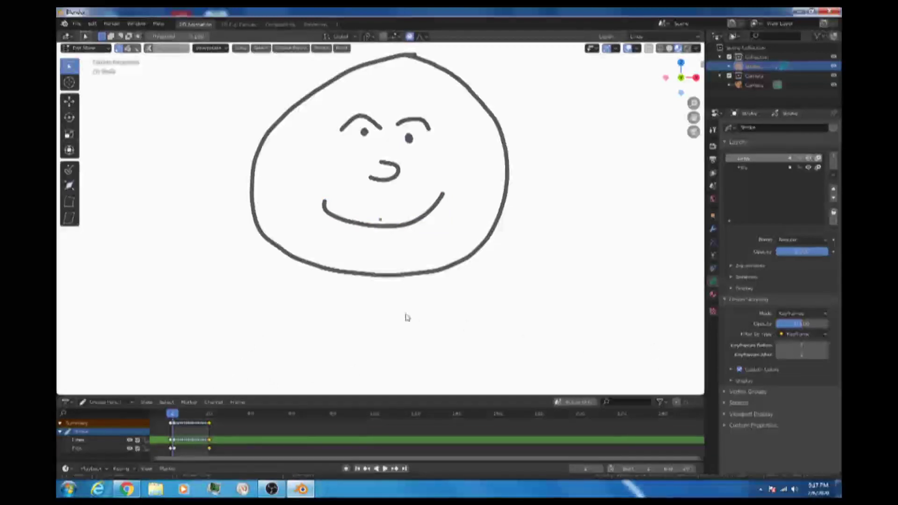
key("space")
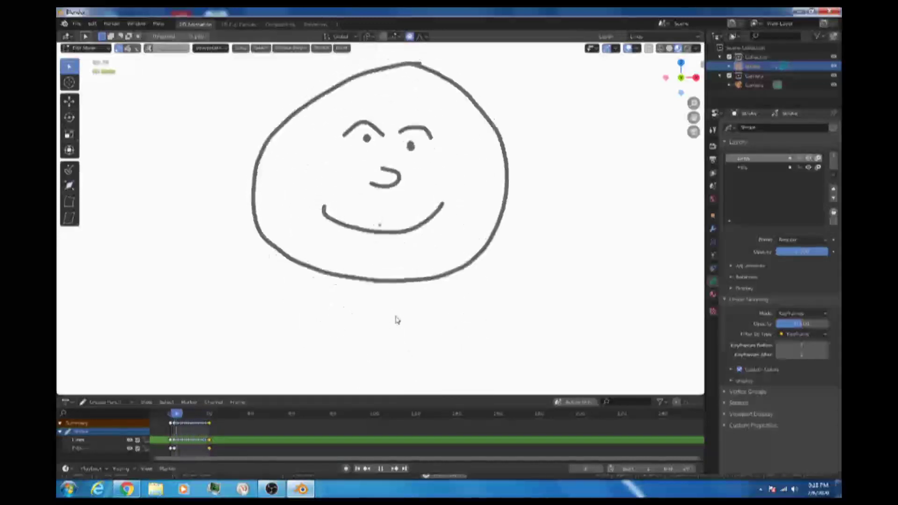
key("space")
Step: Change the bottom panel's editor to the Timeline
left_click(70, 404)
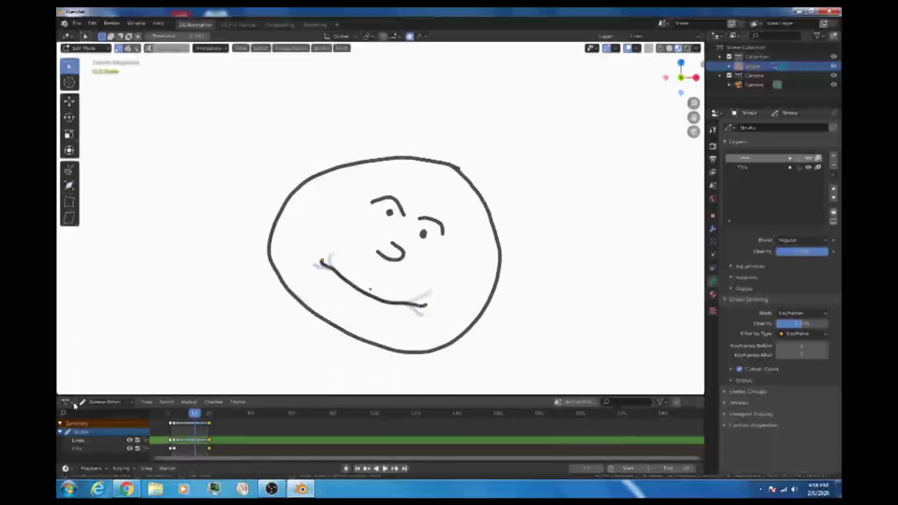
left_click(70, 404)
left_click(185, 331)
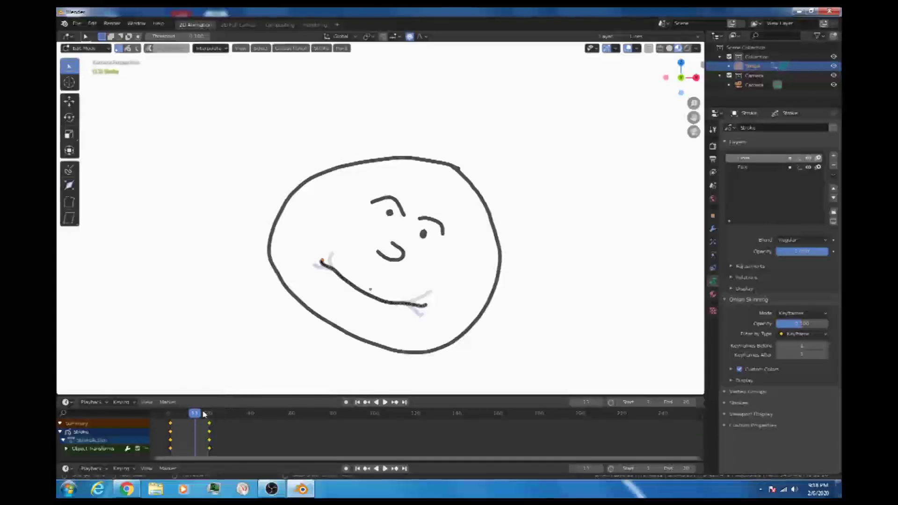
Step: Duplicate the frame-1 face keyframes and place the copy at frame 40
key("space")
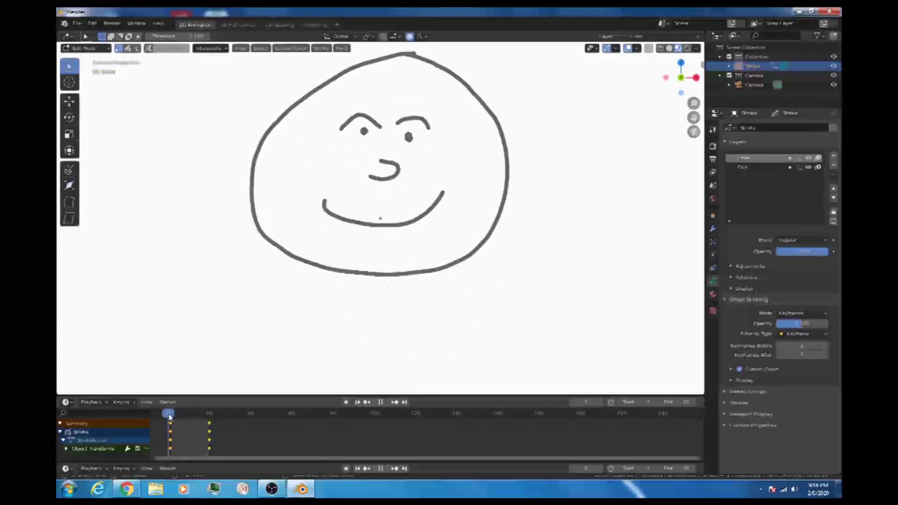
key("space")
left_click(180, 430)
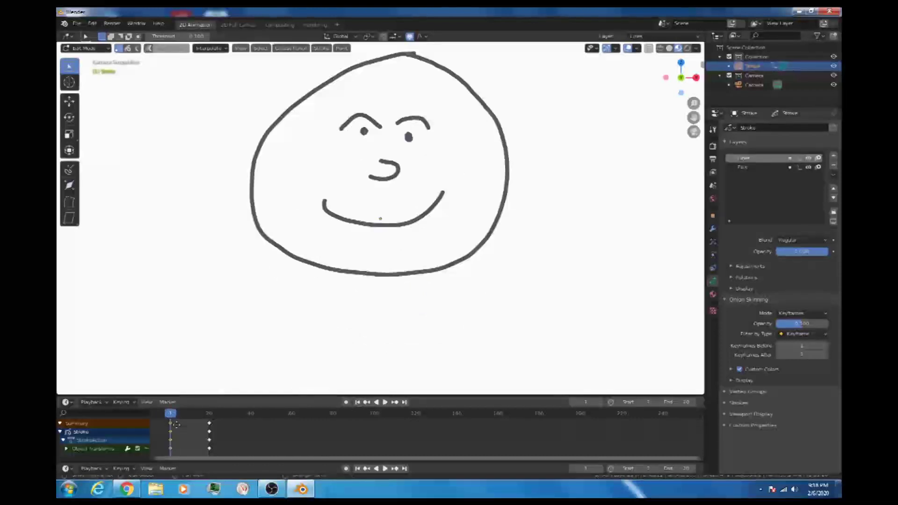
left_click(177, 424)
key("shift+d")
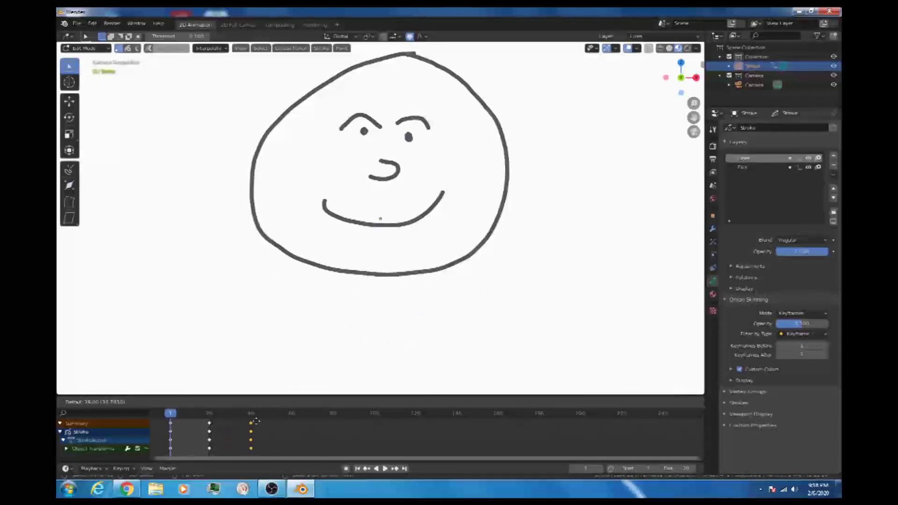
left_click(256, 421)
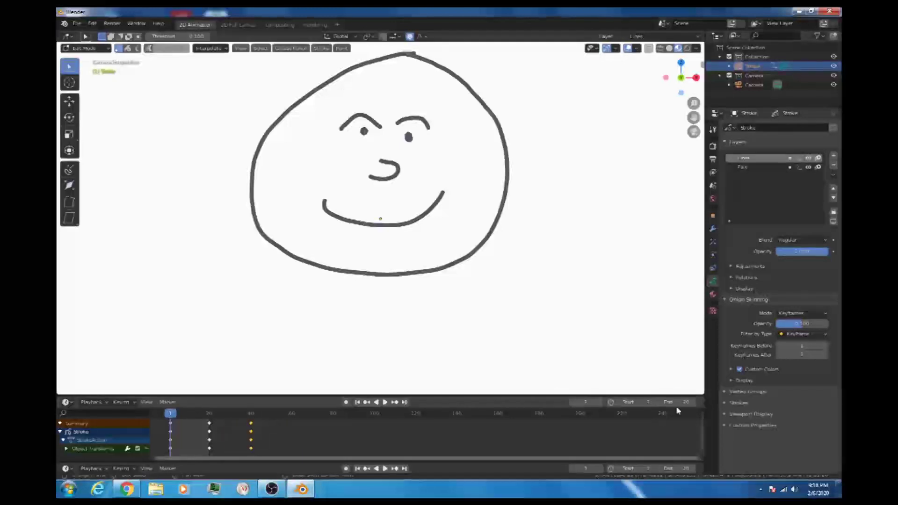
Step: Set the animation end frame to 40 and start playback
left_click(684, 402)
type("40")
key("Return")
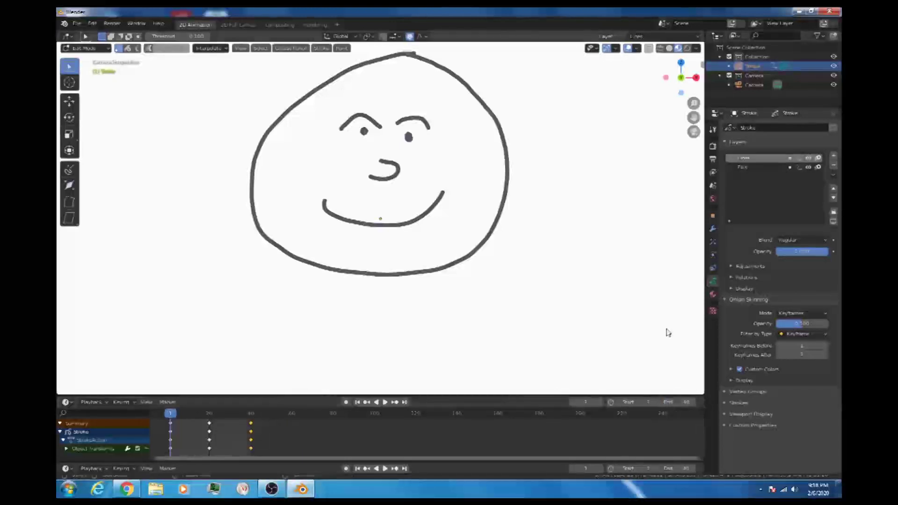
key("space")
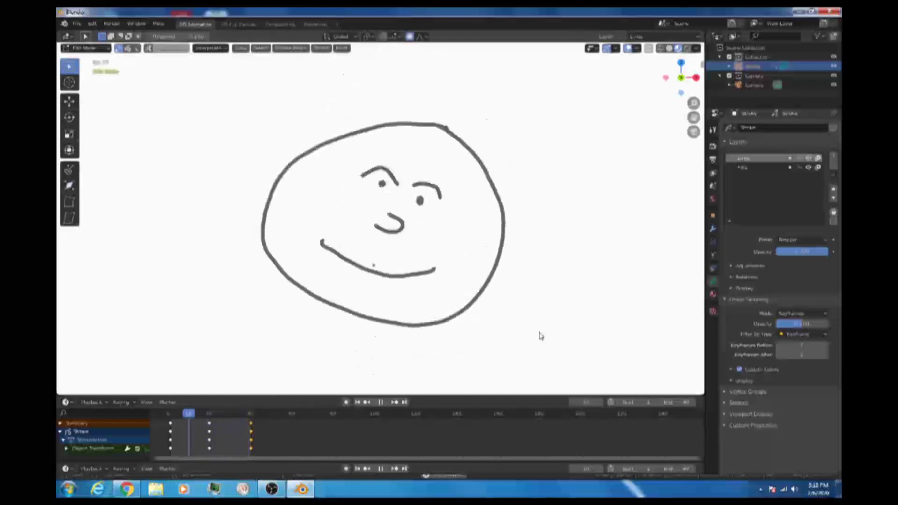
Step: Stop playback, switch the timeline to a Grease Pencil Dope Sheet, and play again
key("space")
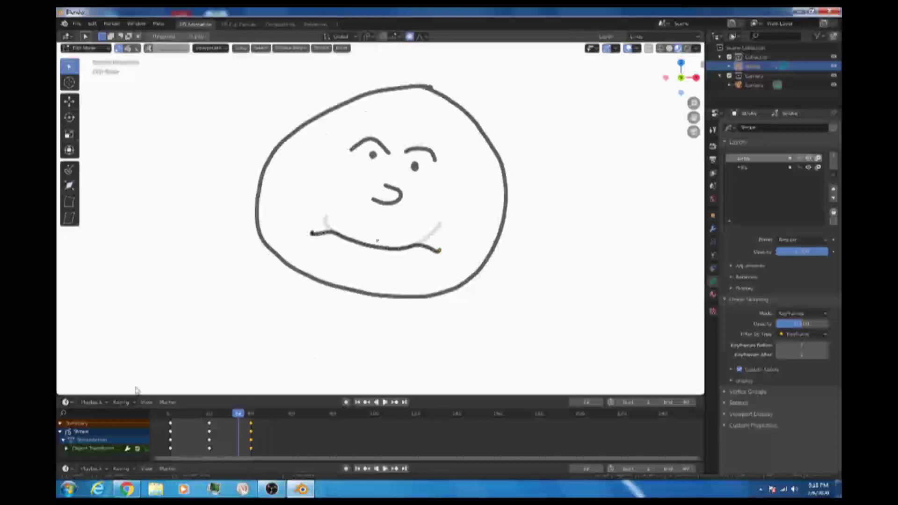
left_click(67, 402)
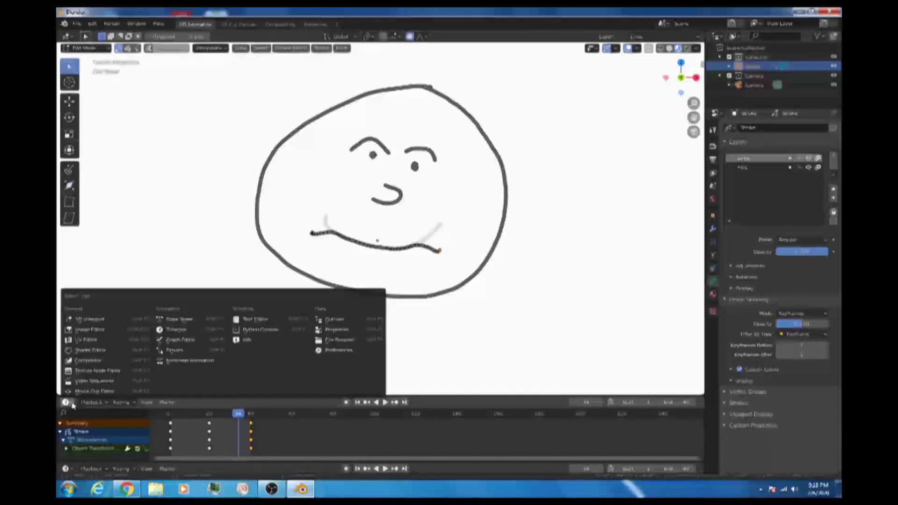
left_click(91, 402)
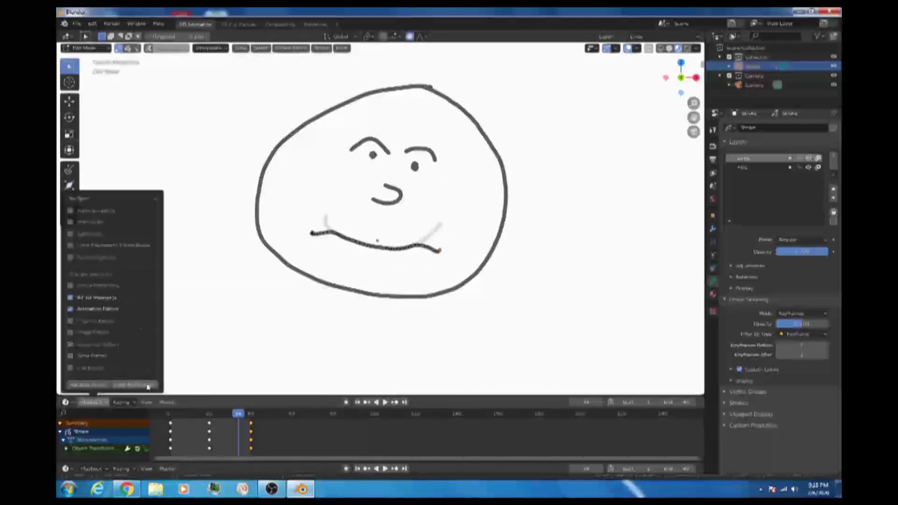
mouse_move(70, 403)
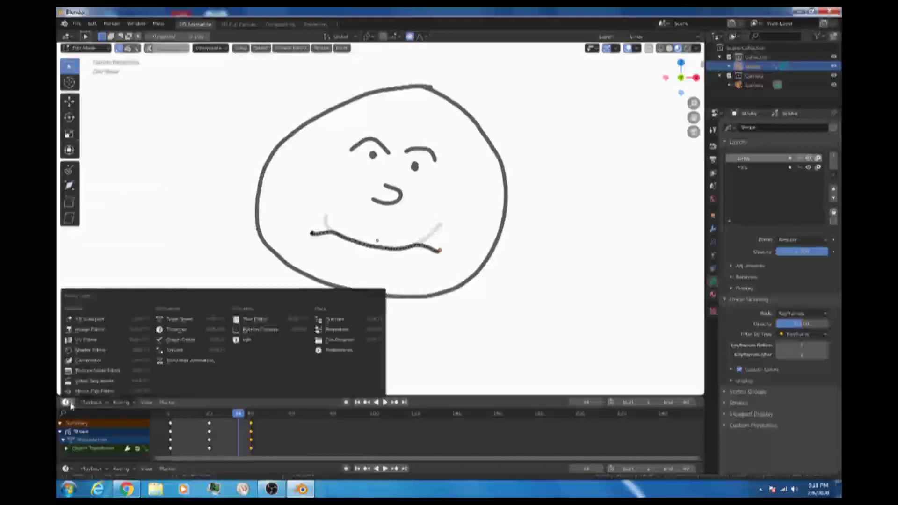
left_click(178, 319)
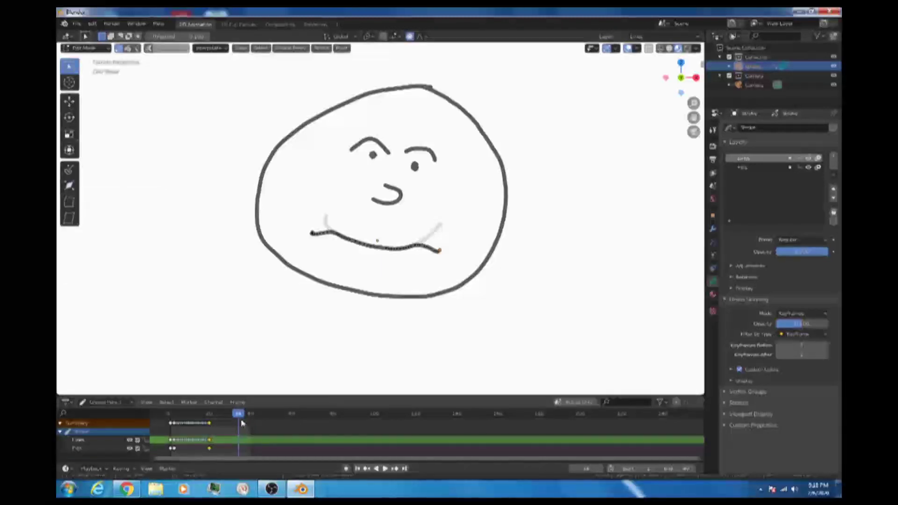
key("space")
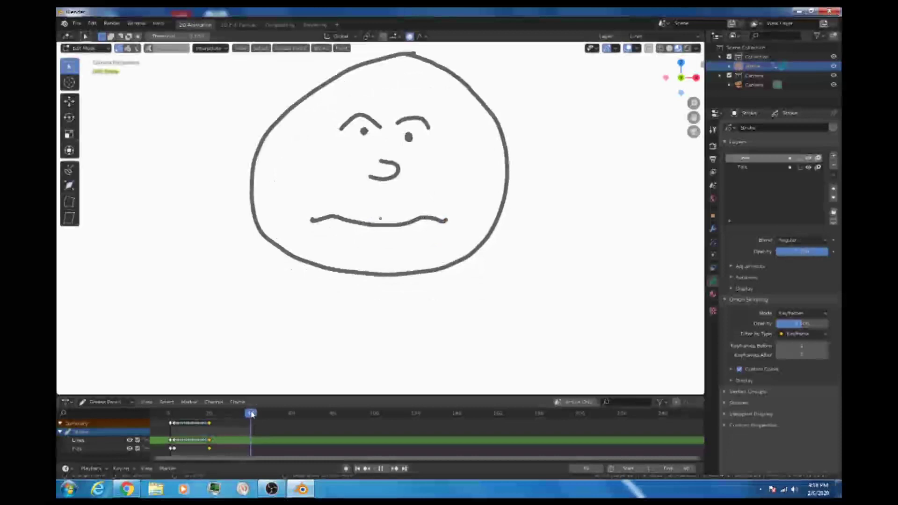
Step: Scrub back to around frame 32 and run Interpolate Sequence on the later gap
left_click_drag(251, 414, 234, 414)
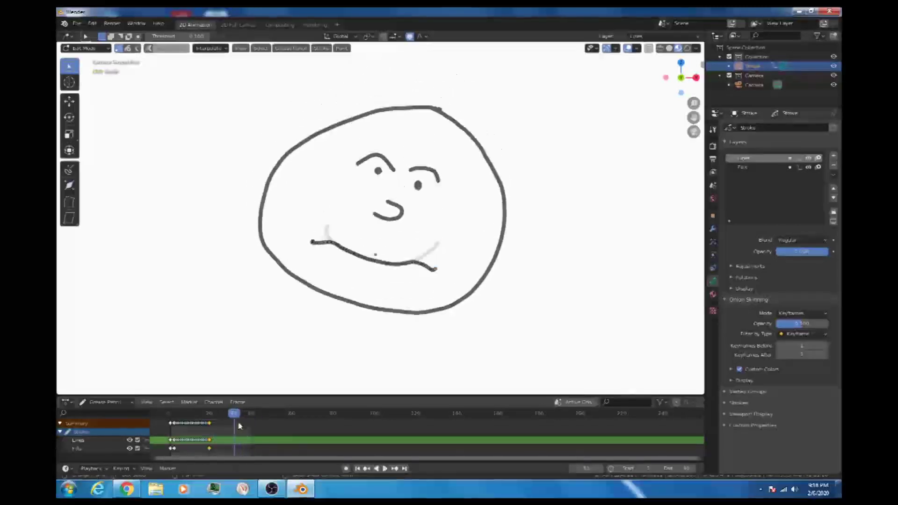
left_click(212, 48)
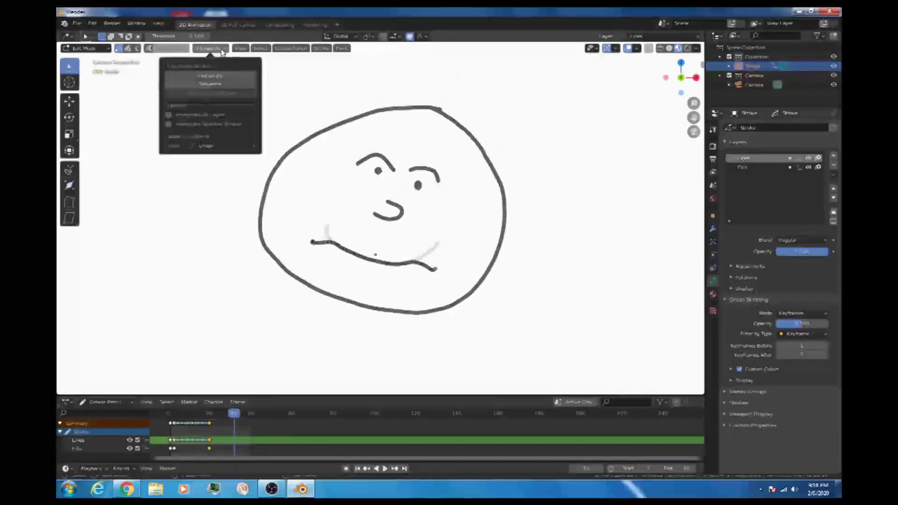
left_click(217, 85)
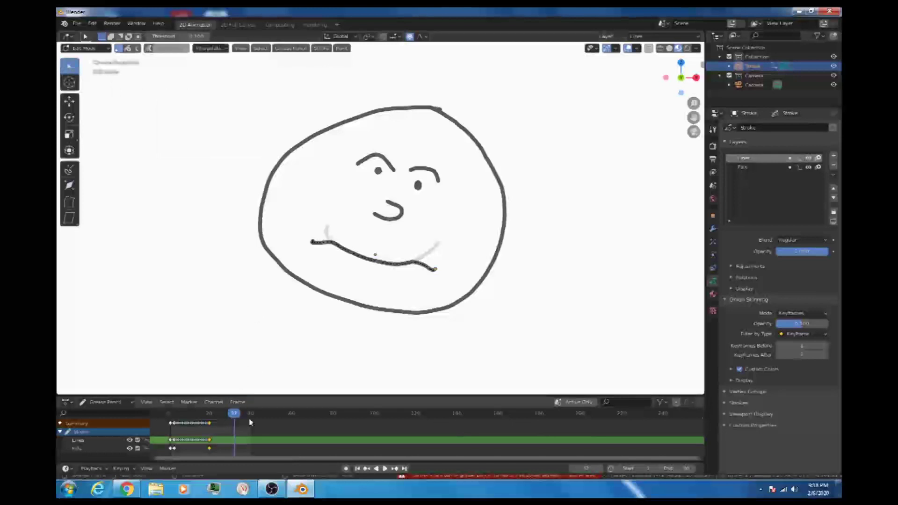
Step: Toggle Object Mode, play and stop, scrub to frame 40, and return to stroke Edit Mode
key("space")
key("Tab")
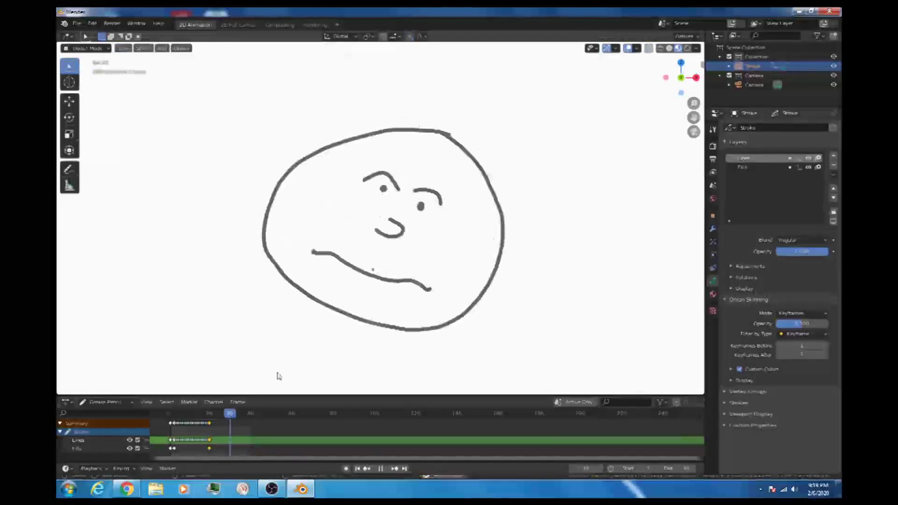
key("space")
left_click_drag(170, 414, 251, 405)
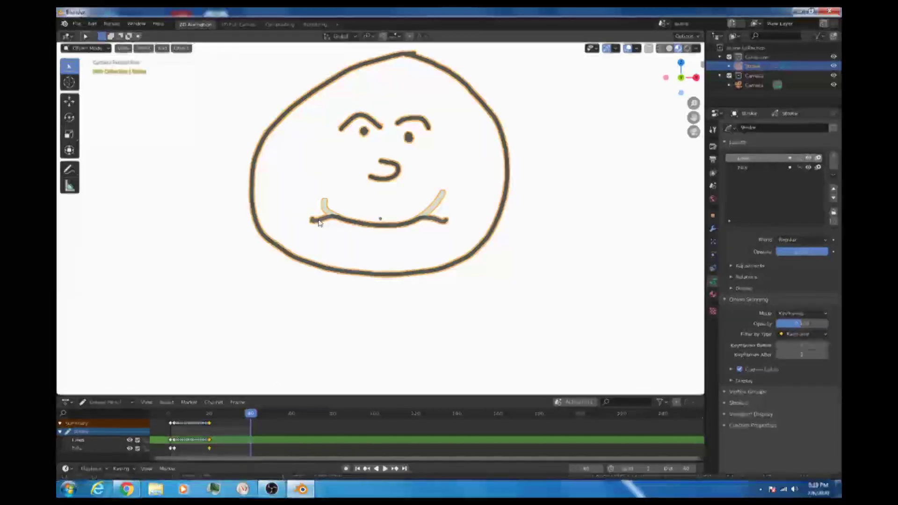
key("Tab")
Step: Lift the mouth's left corner at frame 40 using proportional editing, adjusting it twice
left_click(313, 221)
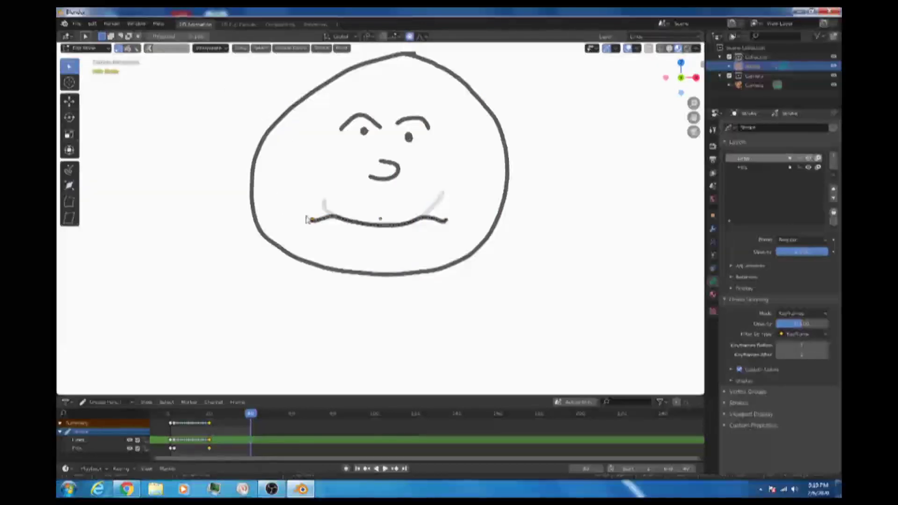
key("g")
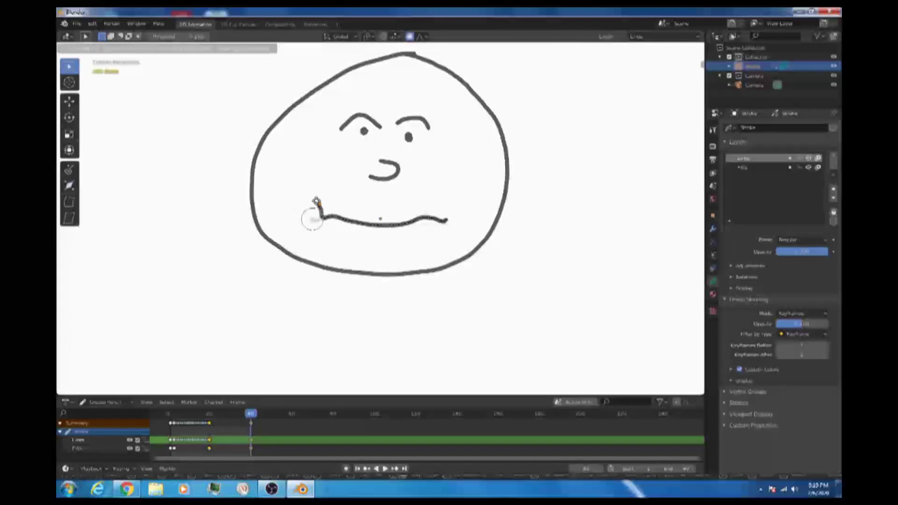
scroll(317, 199, "down", 4)
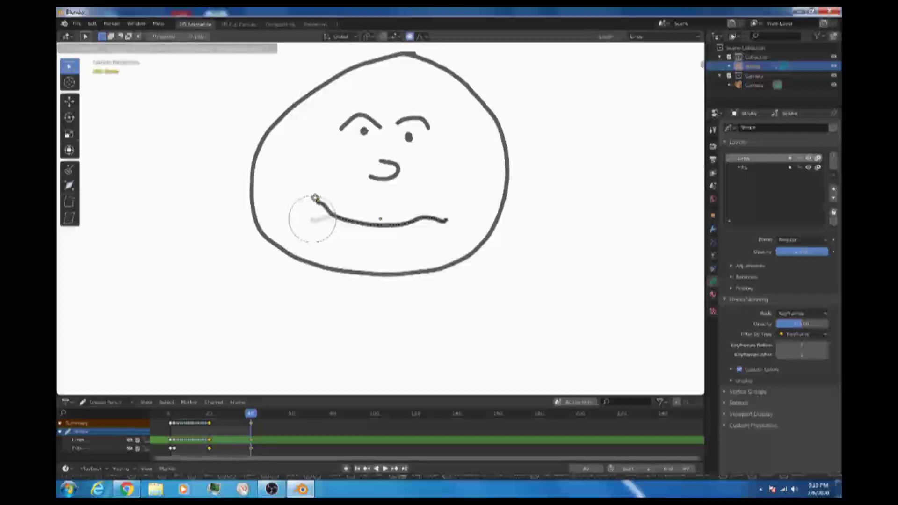
left_click(317, 198)
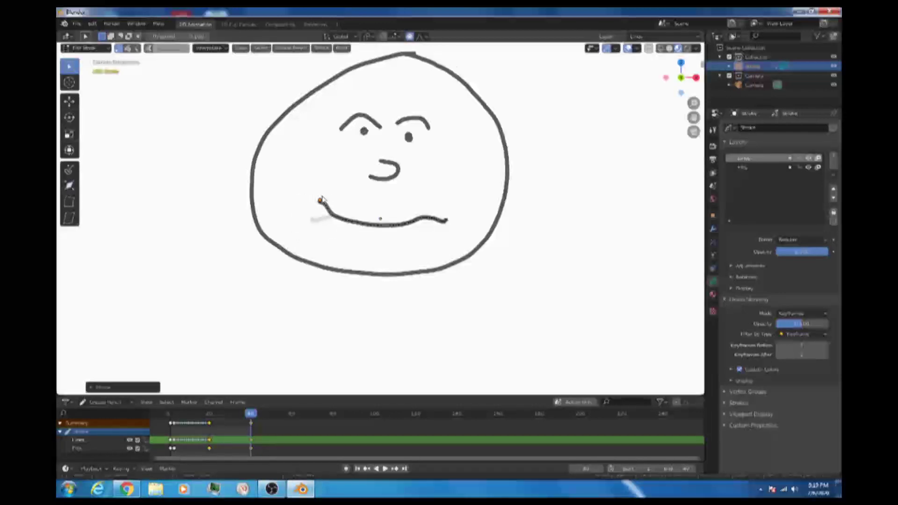
key("g")
scroll(324, 196, "up", 8)
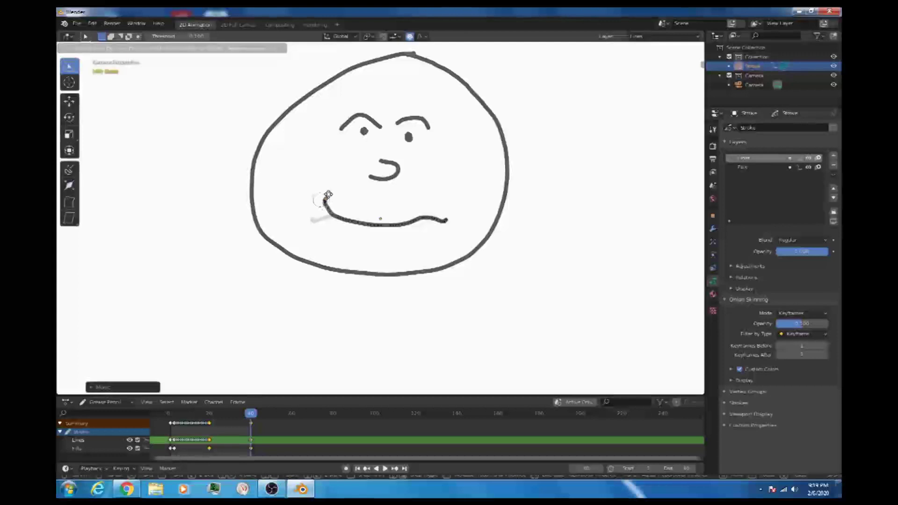
left_click(326, 196)
Step: Raise the mouth's right corner with proportional falloff and fine-tune its final position
left_click(446, 222)
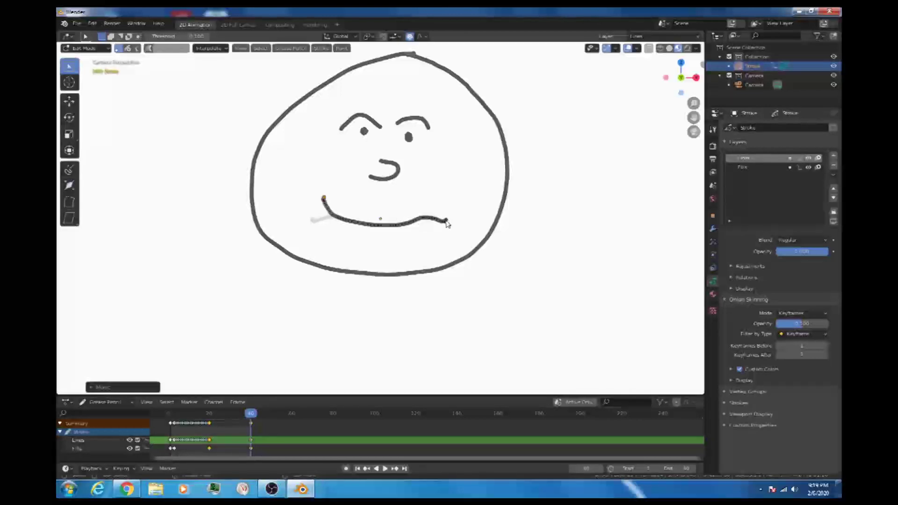
key("g")
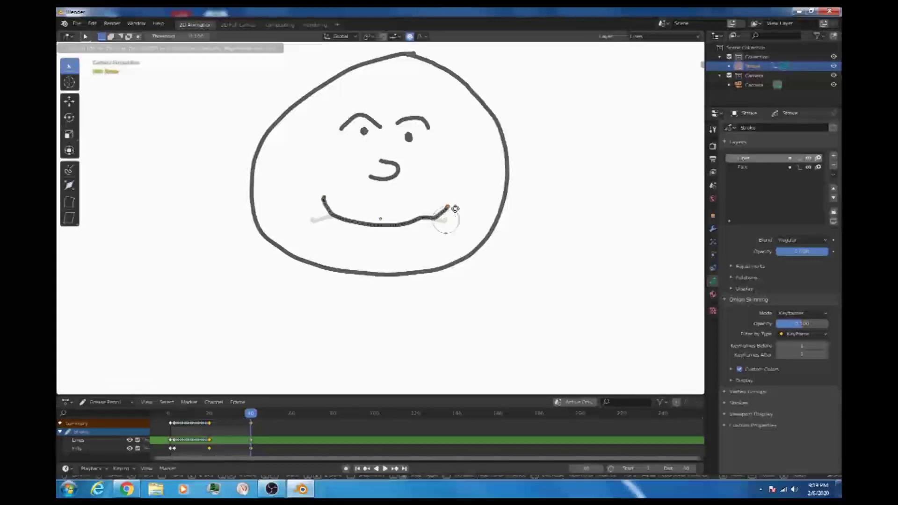
scroll(455, 209, "down", 3)
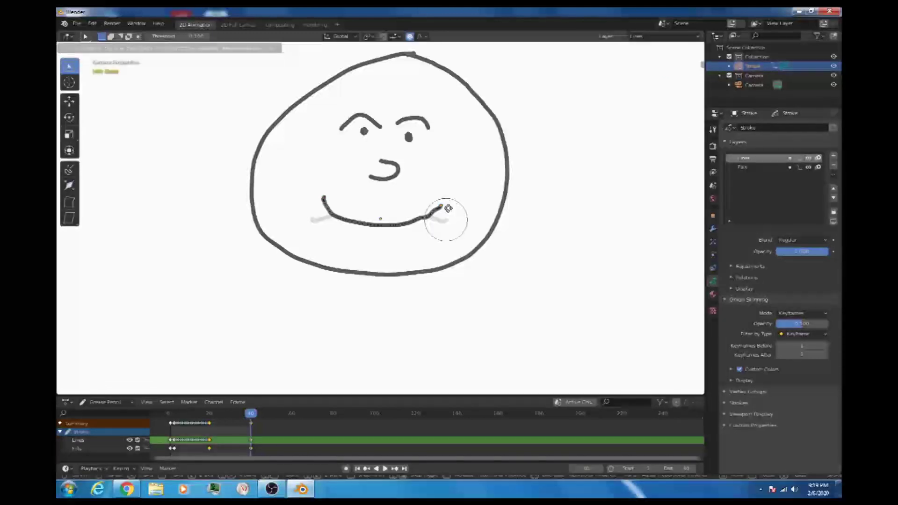
scroll(450, 208, "down", 1)
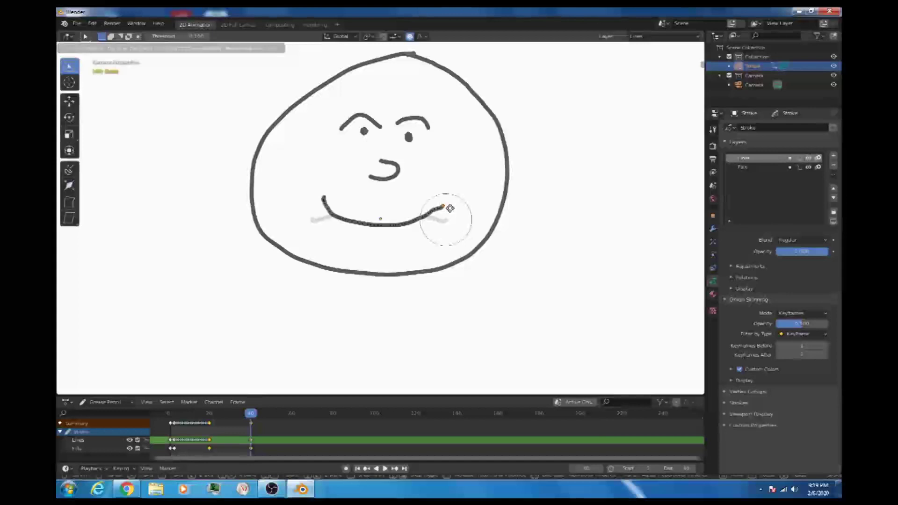
left_click(450, 208)
key("g")
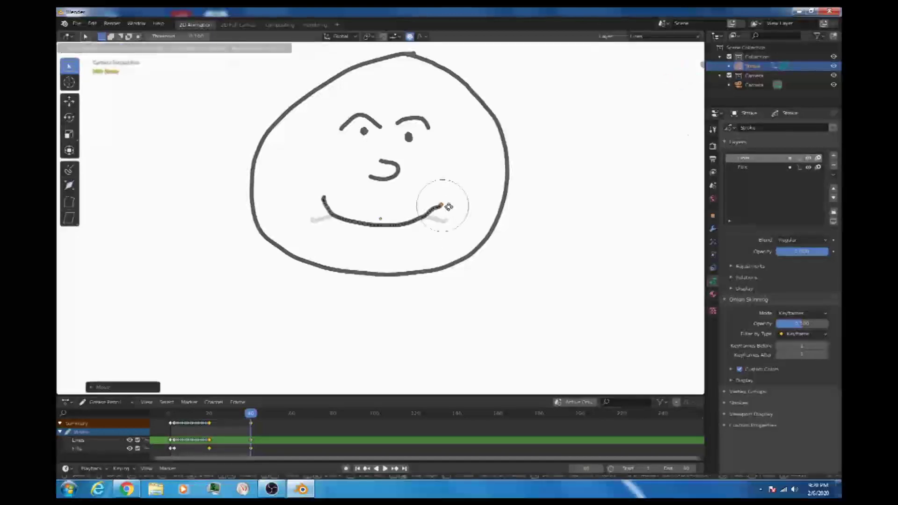
scroll(449, 207, "up", 5)
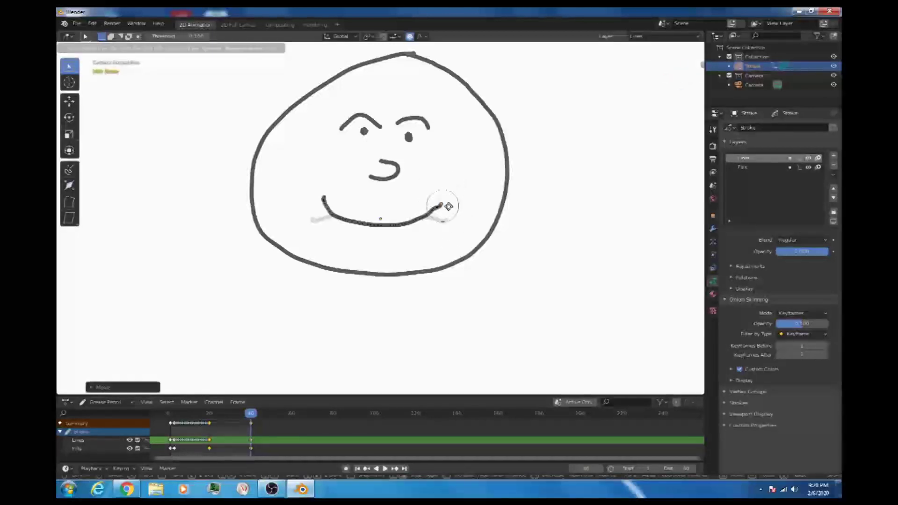
left_click(447, 206)
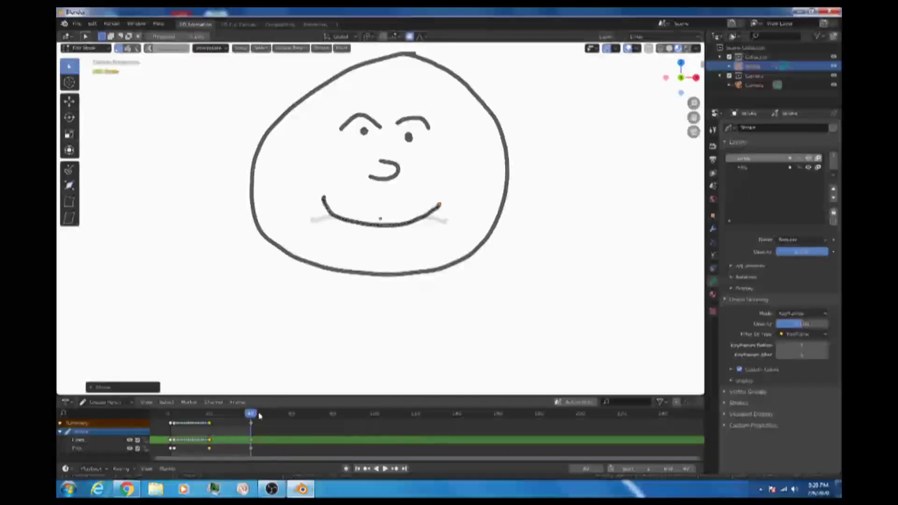
Step: Run Interpolate Sequence to fill the in-betweens from frame 20 to 40, then play the loop and stop it
left_click_drag(257, 413, 236, 414)
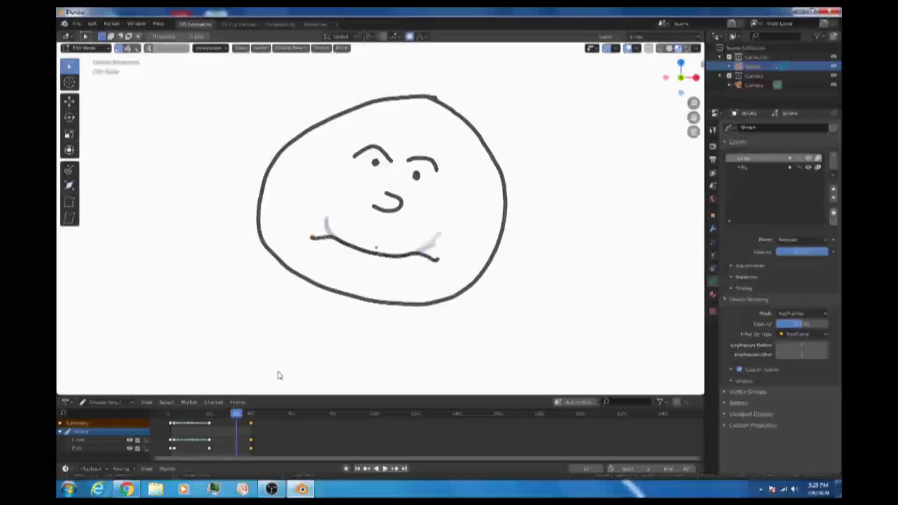
left_click(219, 46)
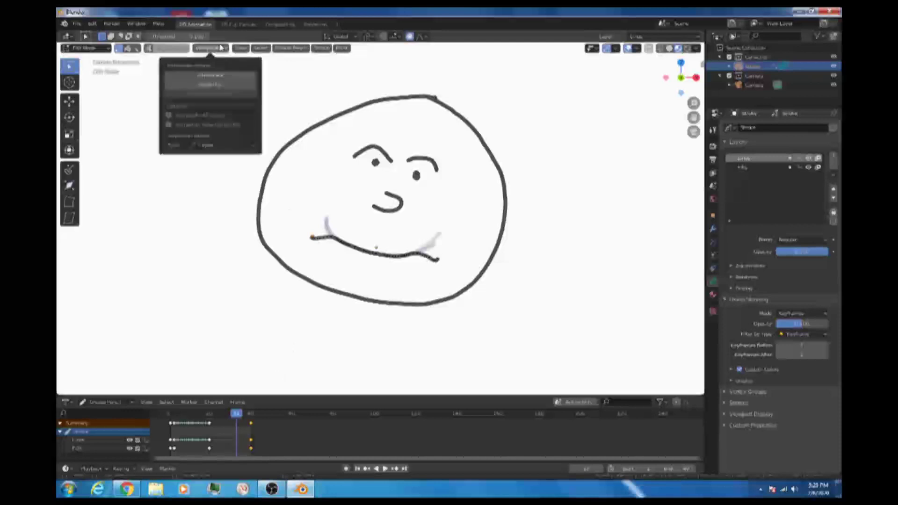
left_click(212, 85)
key("space")
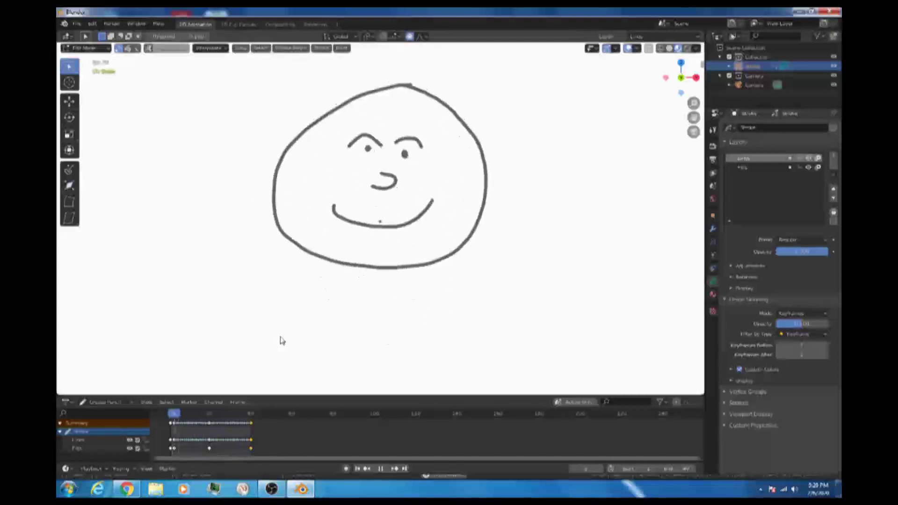
key("space")
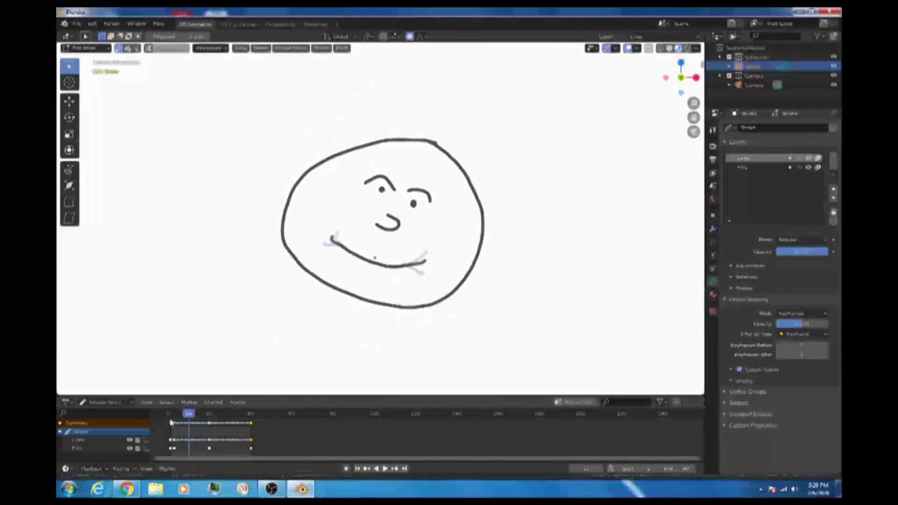